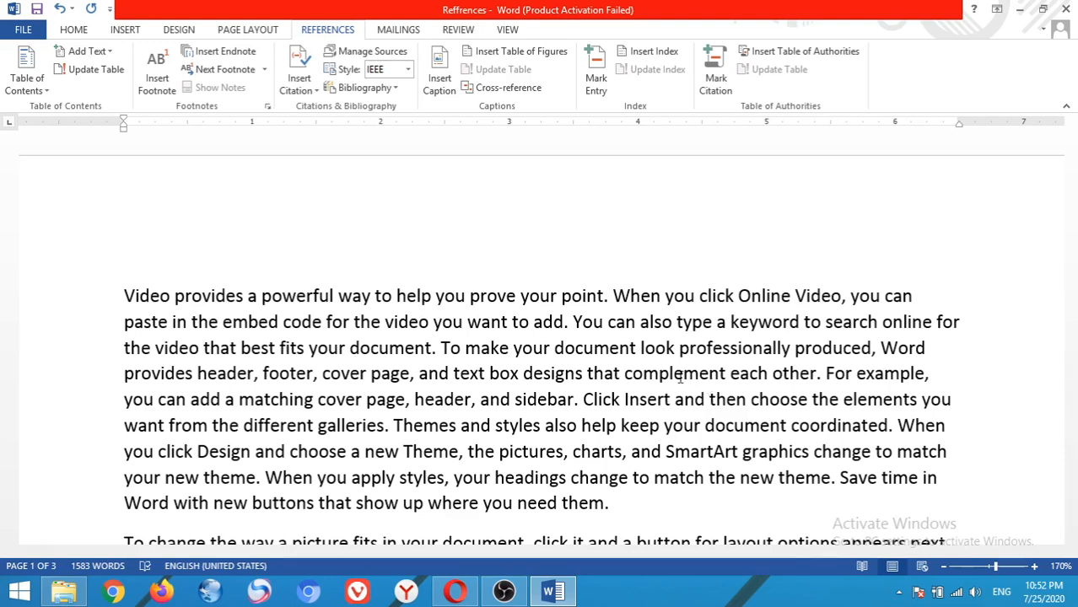
pyautogui.click(638, 364)
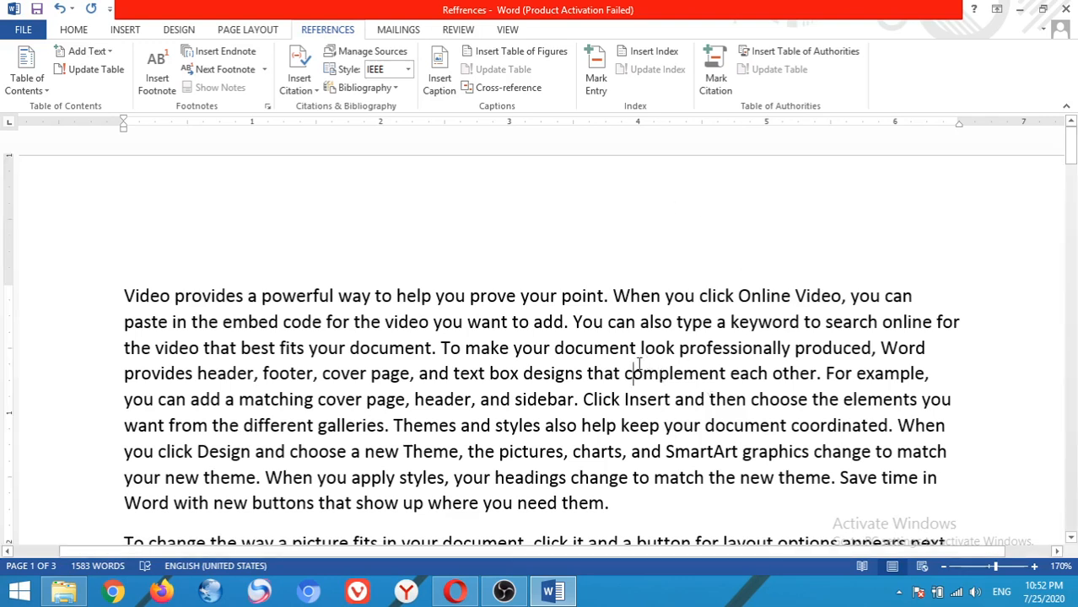
pyautogui.moveTo(1071, 157)
pyautogui.mouseDown()
pyautogui.moveTo(1071, 325)
pyautogui.moveTo(1072, 159)
pyautogui.mouseUp()
pyautogui.click(583, 364)
# Insert a footnote after "Online Video" in the first paragraph with the text "Fast streaming images"
pyautogui.click(841, 302)
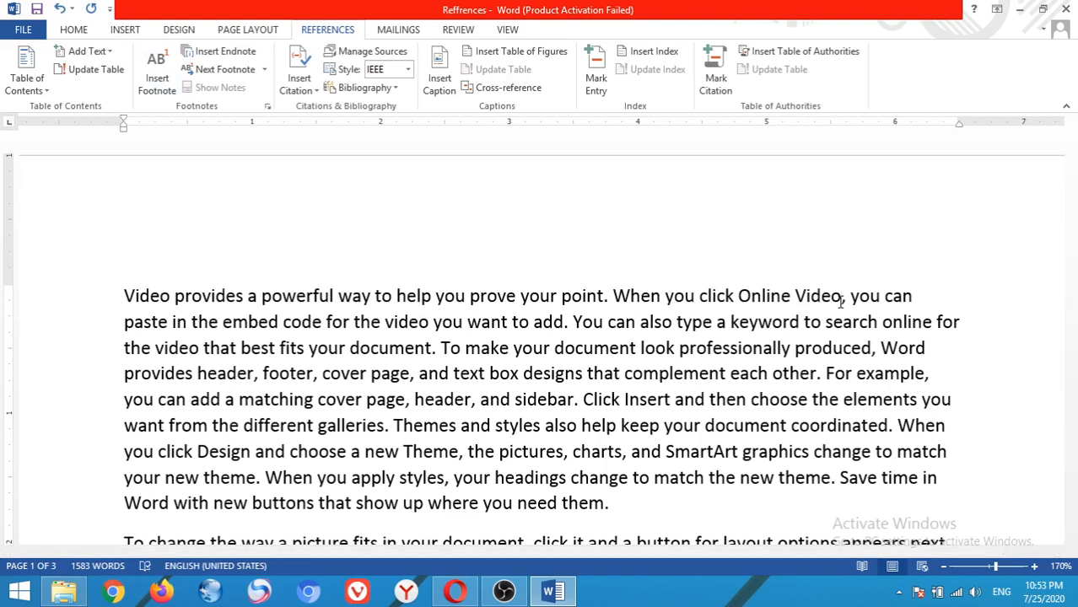
pyautogui.click(158, 81)
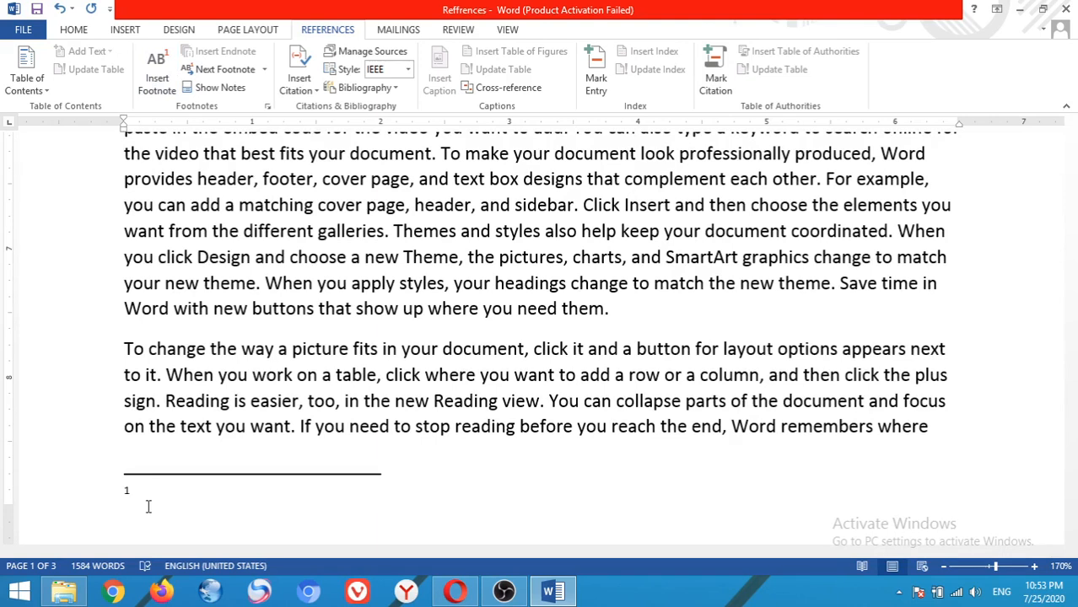
pyautogui.write('Fast streaming images')
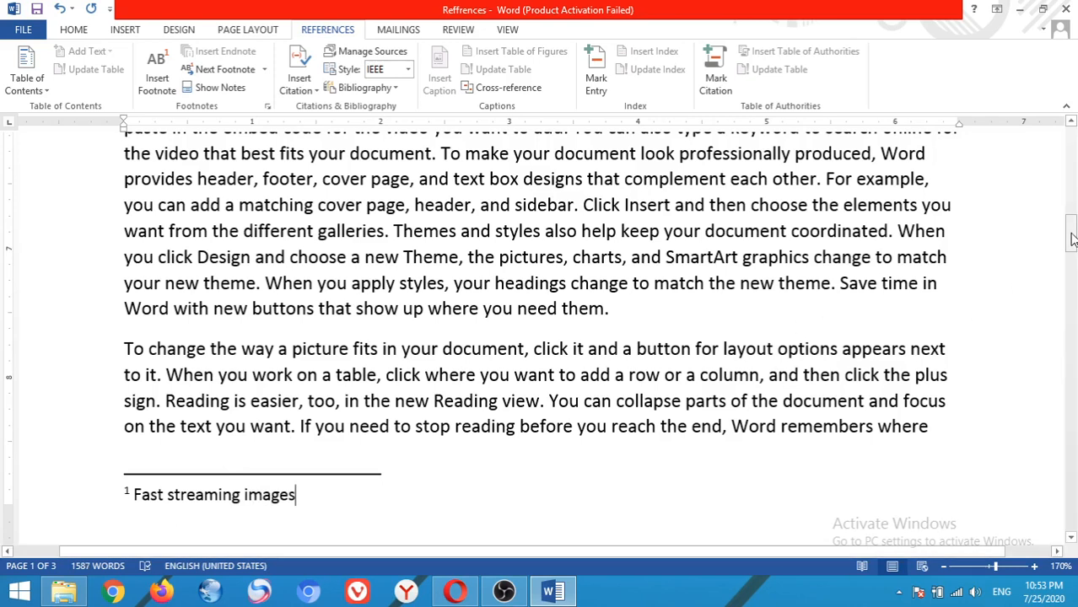
# Insert a footnote after "text box designs" in the last "Video provides" paragraph on page 1 with the text "Layouts and themes"
pyautogui.click(1070, 124)
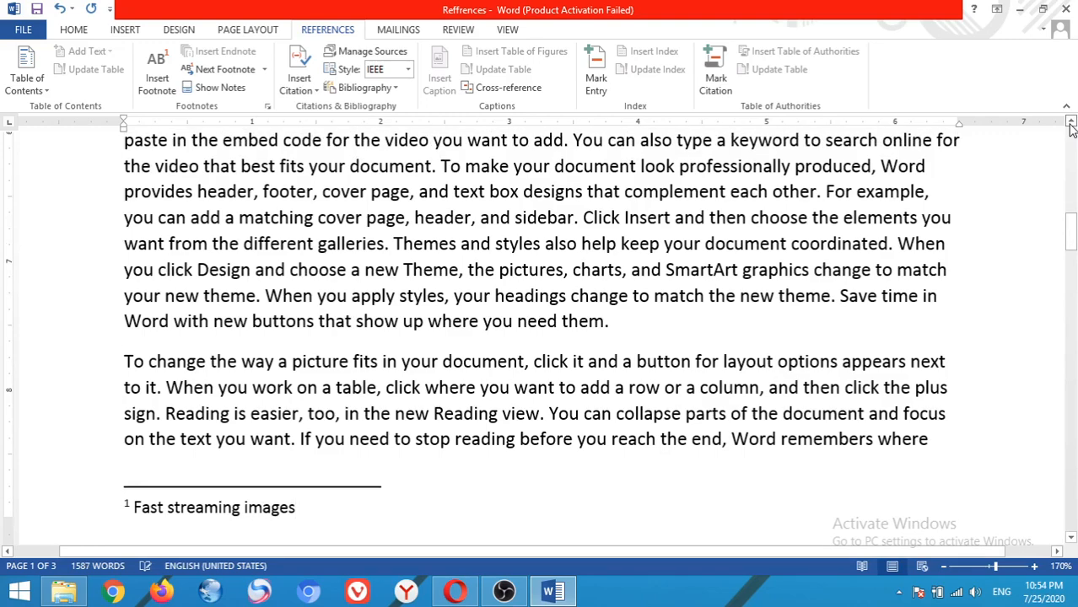
pyautogui.click(1070, 124)
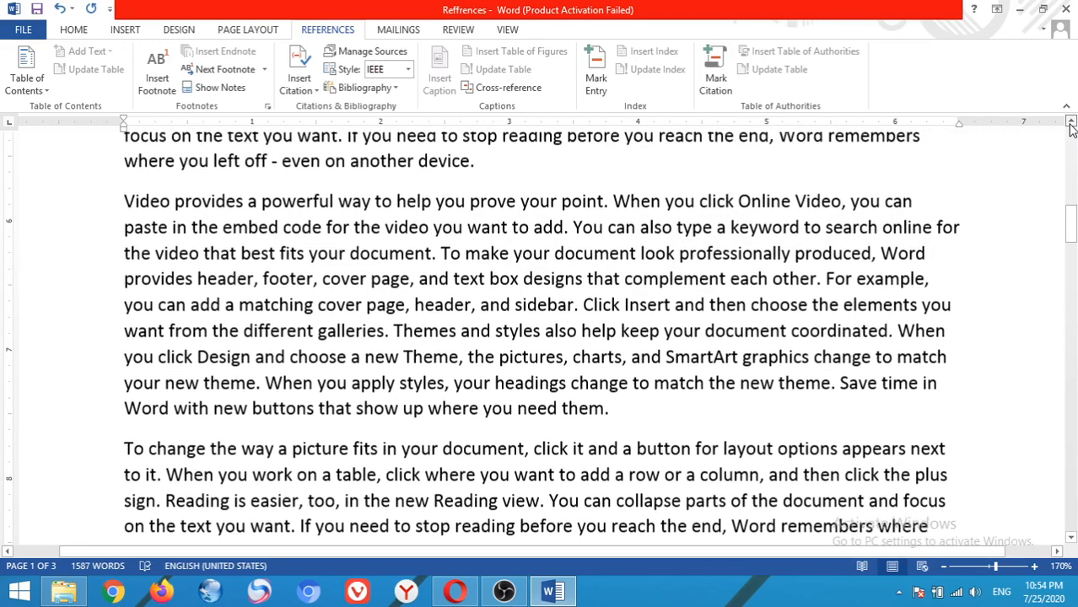
pyautogui.click(582, 284)
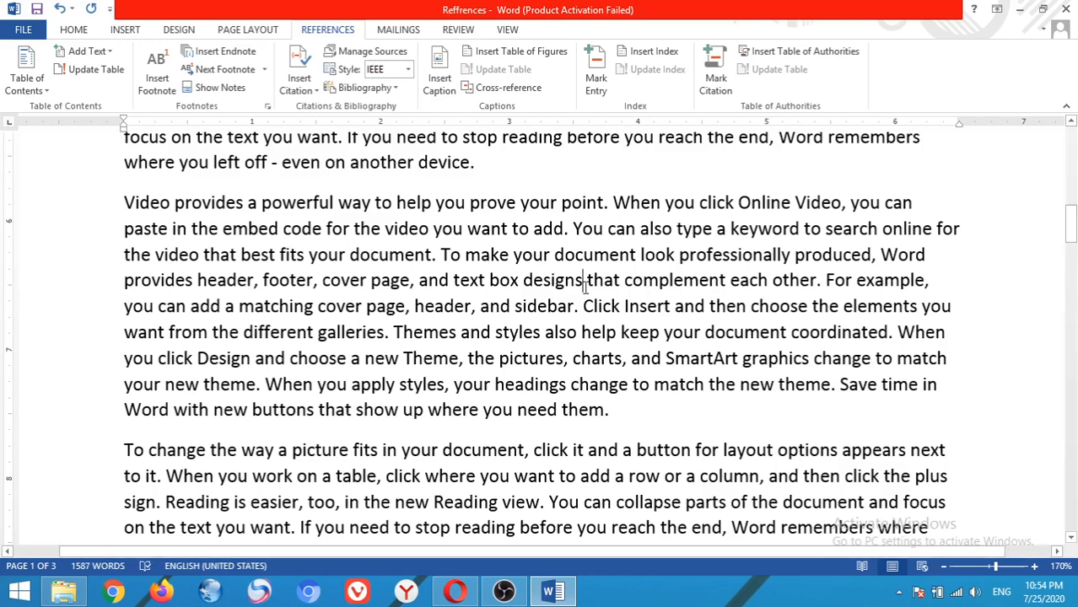
pyautogui.click(157, 75)
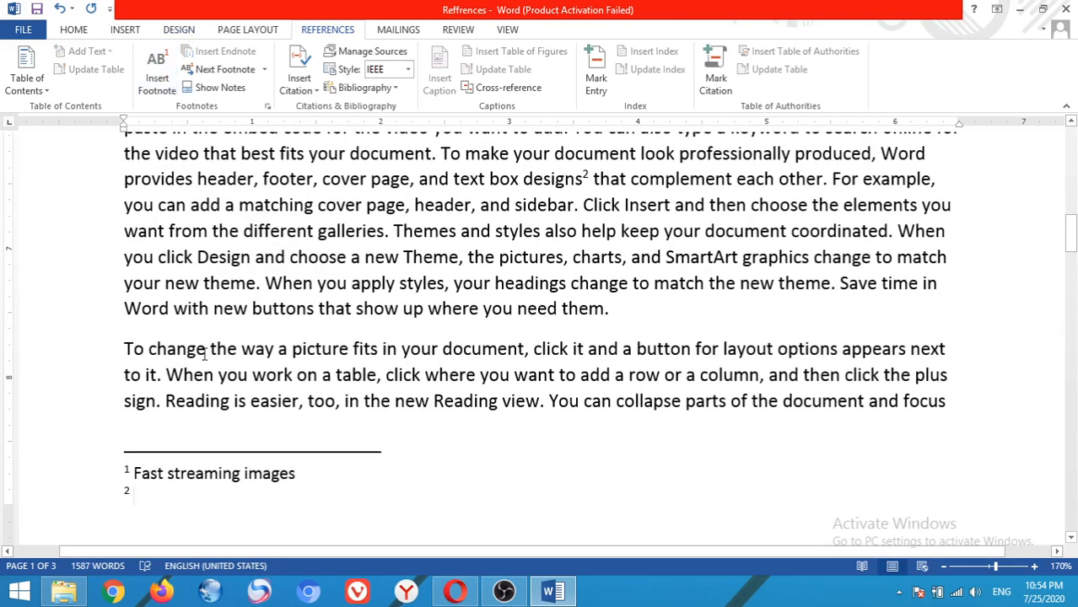
pyautogui.write('Lay')
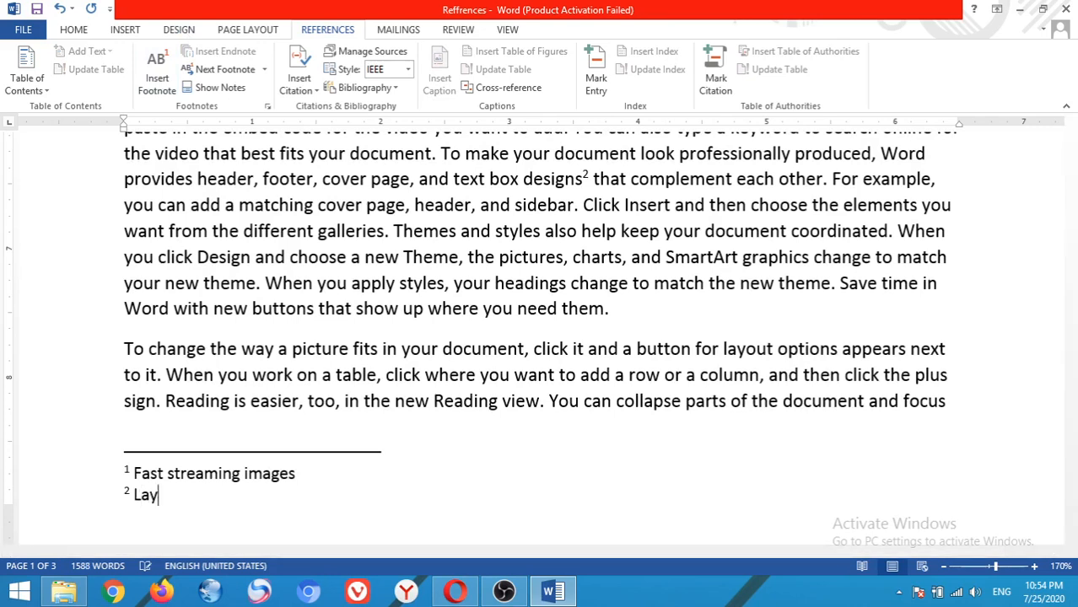
pyautogui.write('outs and the')
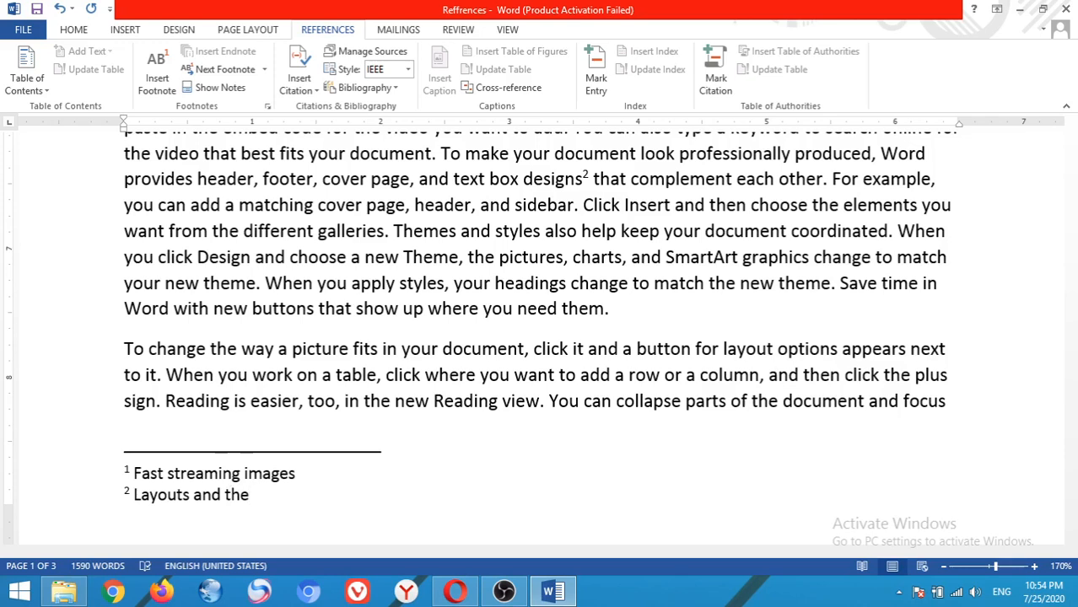
pyautogui.write('mes')
pyautogui.click(518, 349)
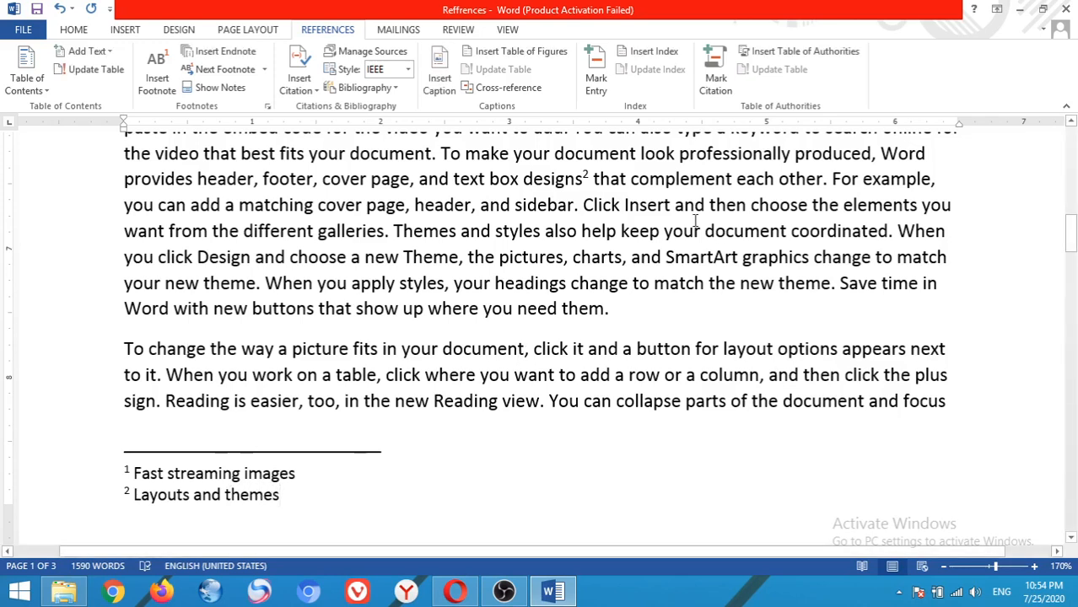
# Insert an endnote after "Word" in "Word remembers where you left off", above the paragraph with footnote 2, reading "Word is a combination characters"
pyautogui.moveTo(1069, 125); pyautogui.dragTo(1069, 125)
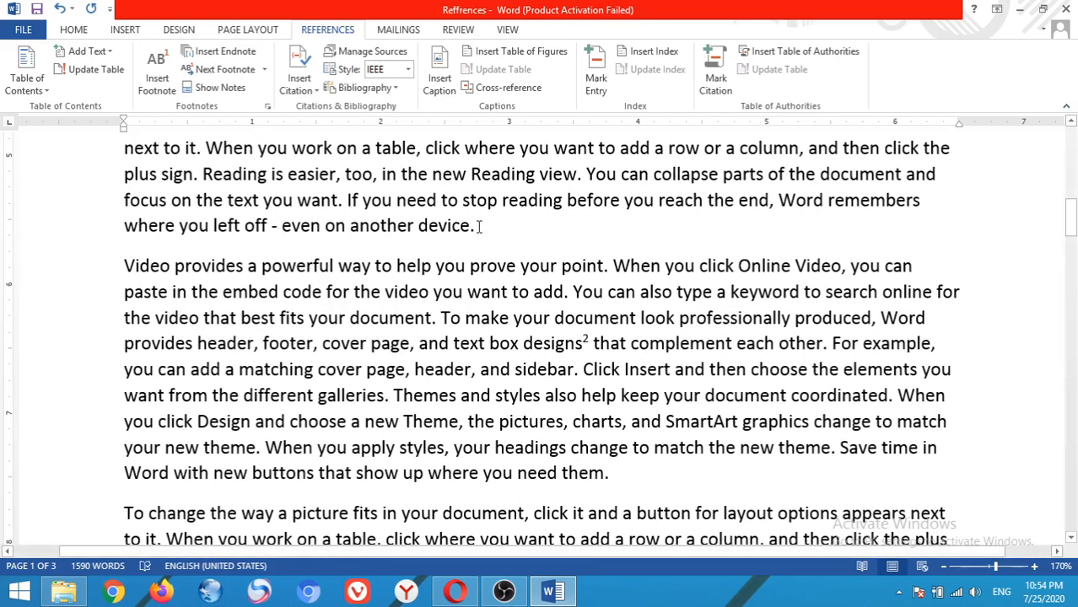
pyautogui.click(822, 200)
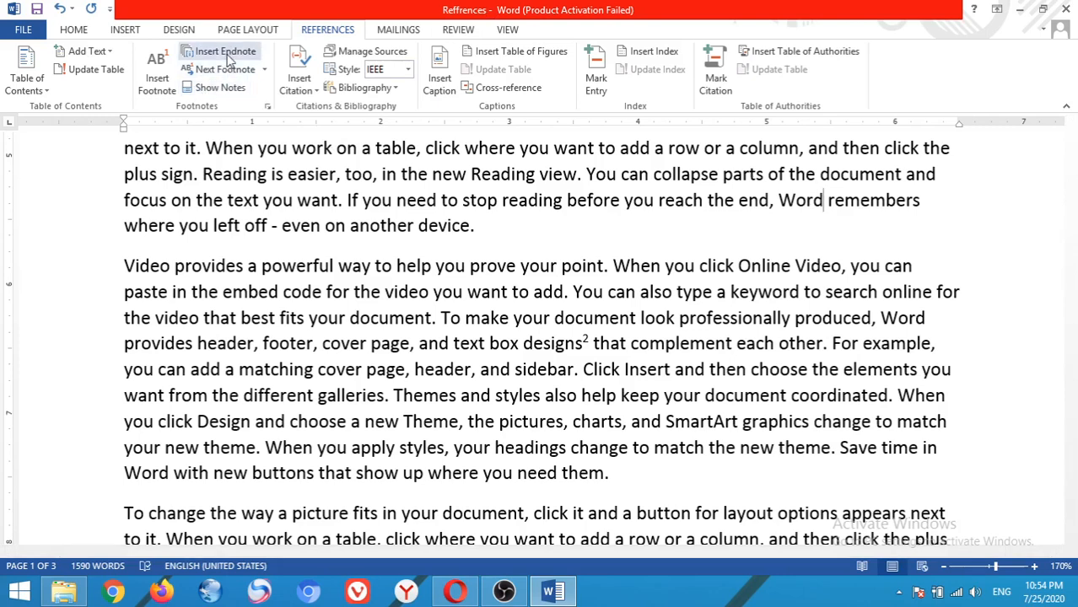
pyautogui.click(226, 55)
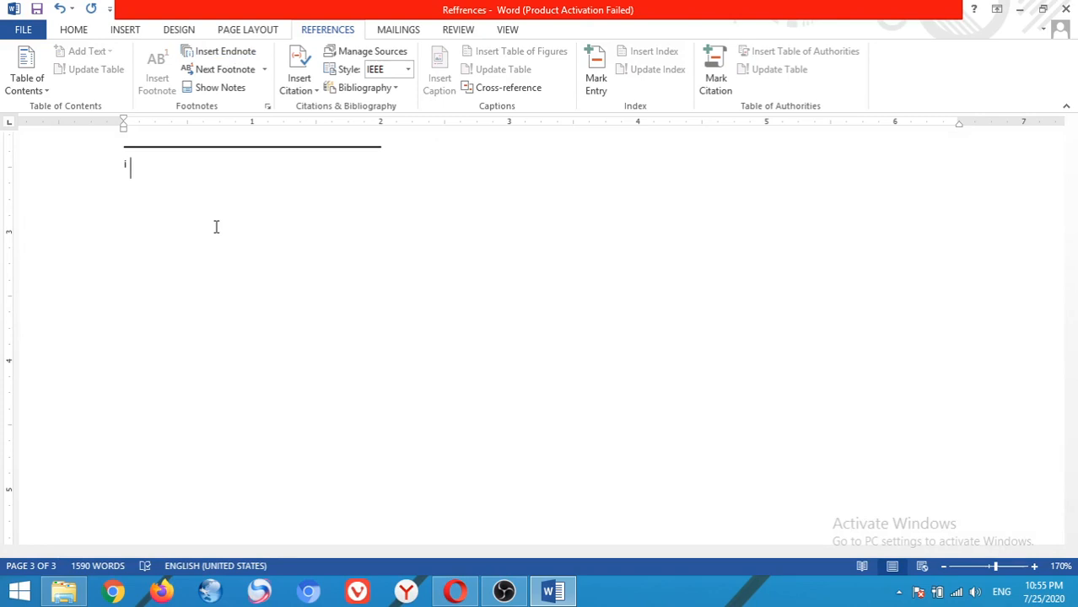
pyautogui.write('Word is a co')
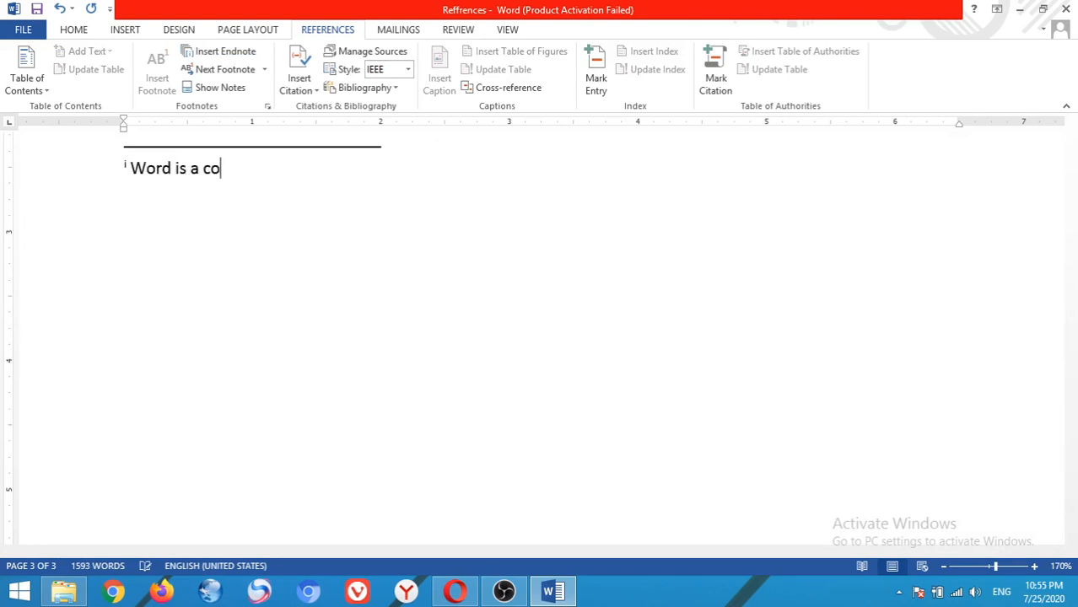
pyautogui.write('mbination')
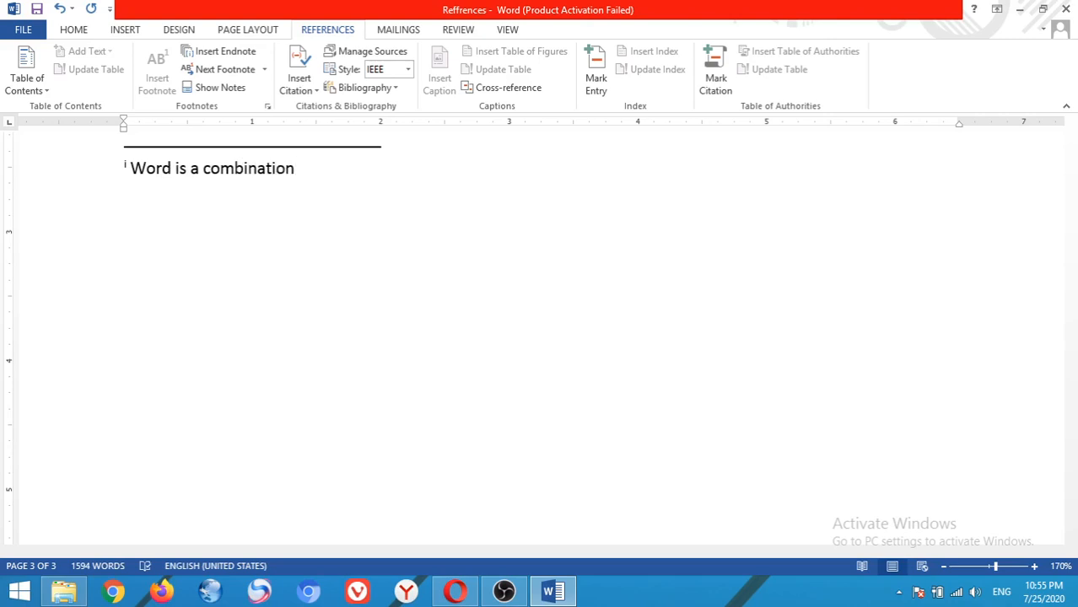
pyautogui.write(' characters')
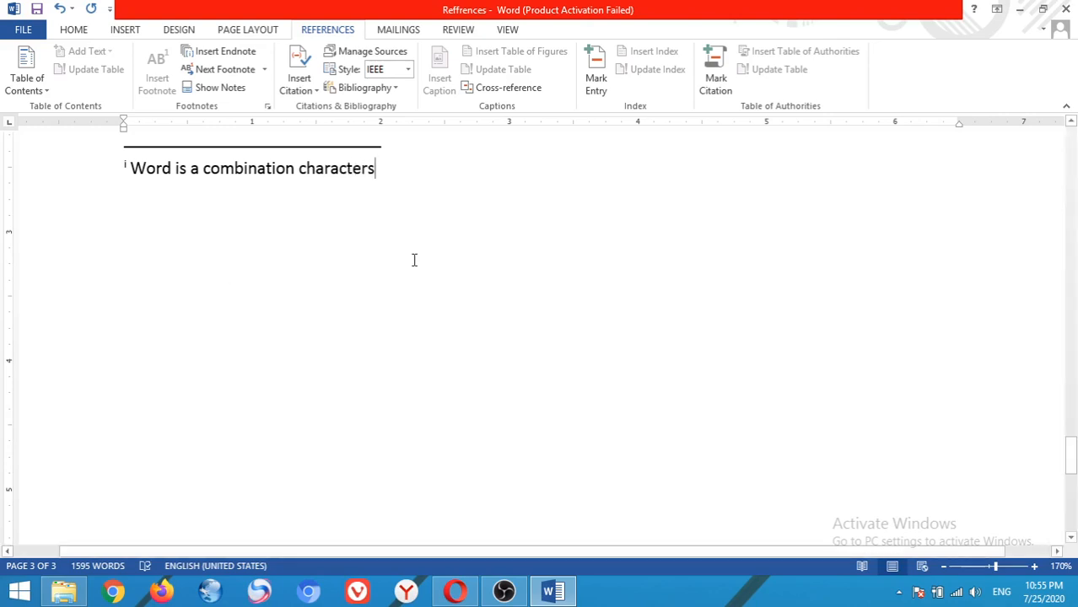
# Go back to the body text on page 2 and use Show Notes to view the footnote area
pyautogui.moveTo(1070, 454); pyautogui.dragTo(1071, 353)
pyautogui.click(685, 297)
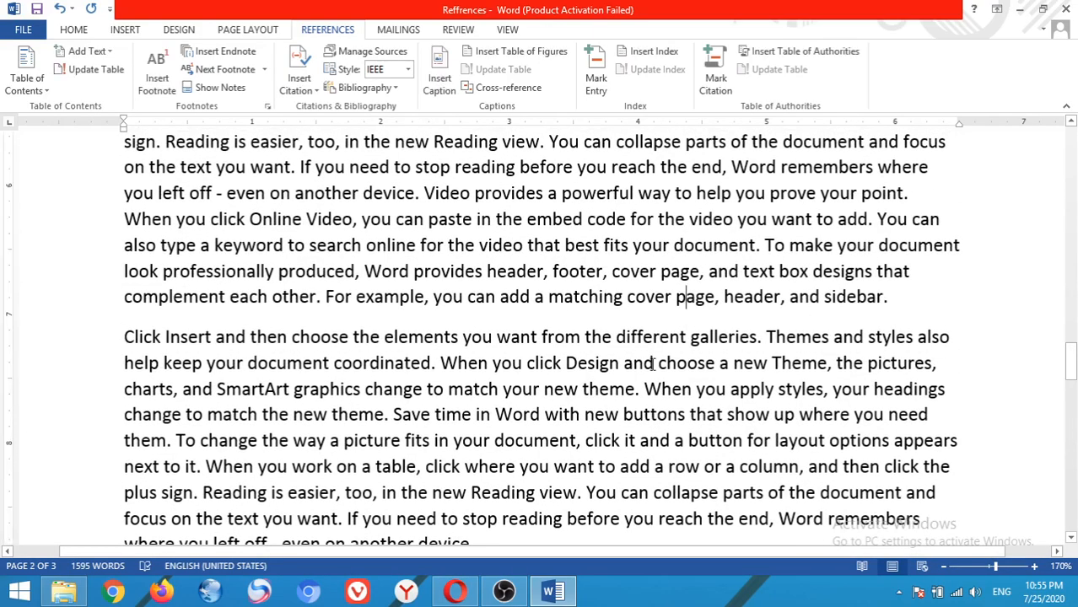
pyautogui.click(224, 91)
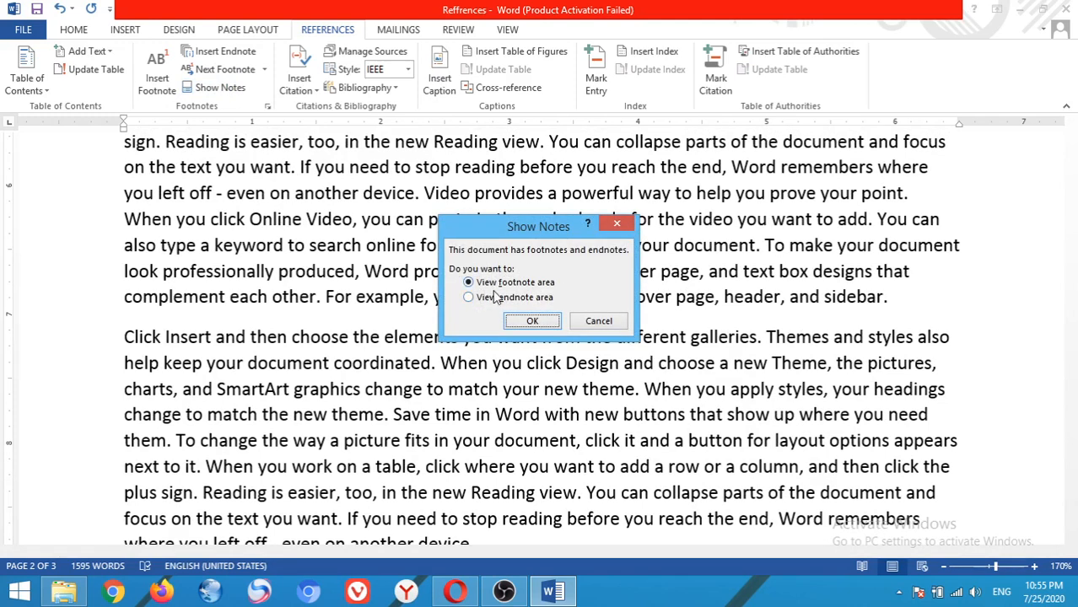
pyautogui.click(525, 323)
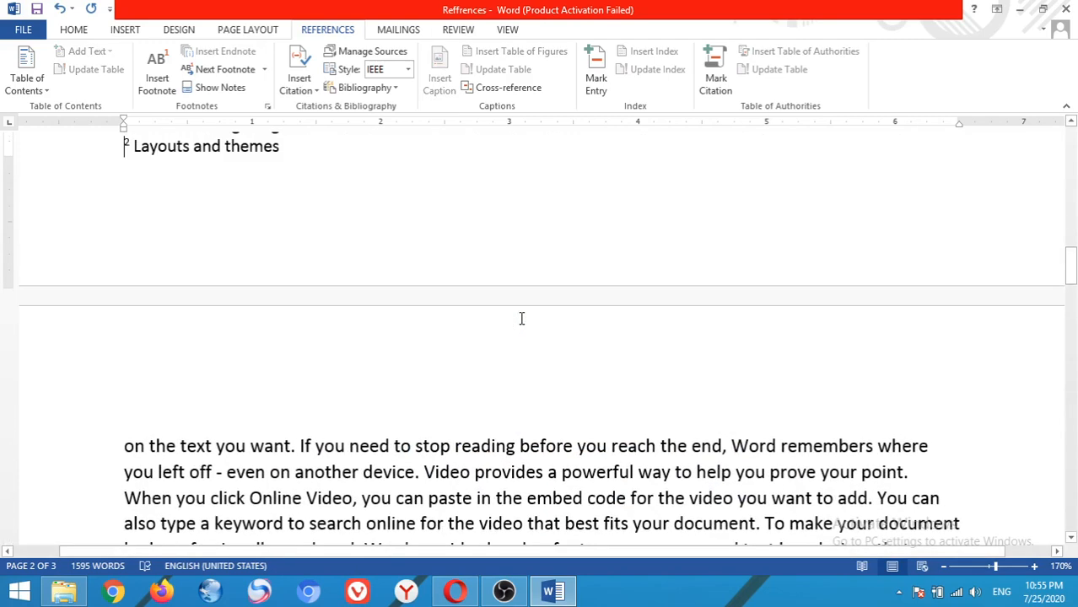
pyautogui.click(291, 211)
# Use Show Notes to view the document's endnote area
pyautogui.moveTo(1071, 278)
pyautogui.mouseDown()
pyautogui.moveTo(1072, 228)
pyautogui.moveTo(1071, 291)
pyautogui.mouseUp()
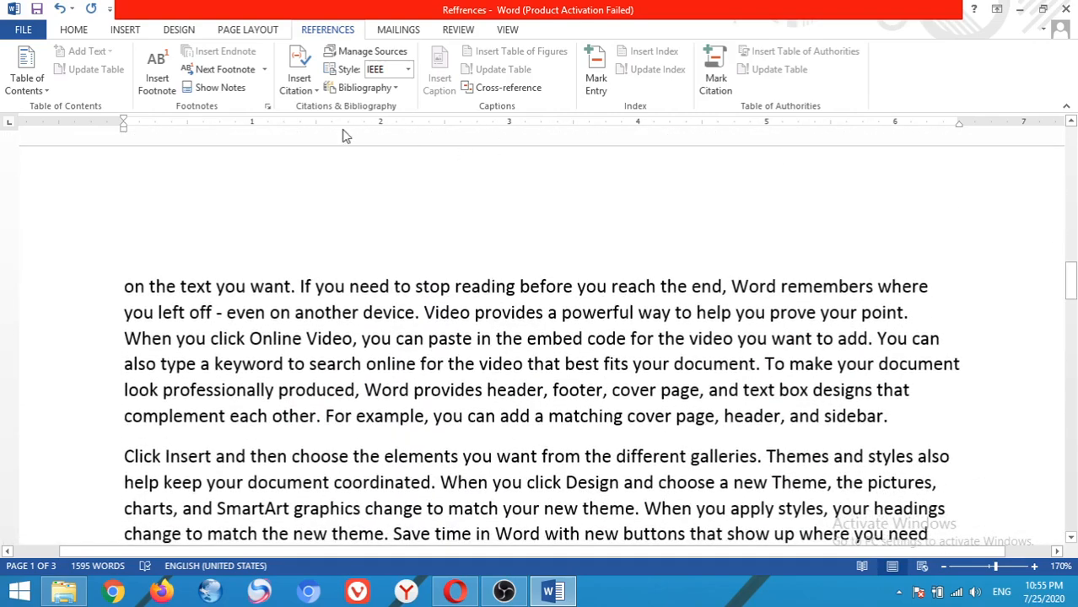
pyautogui.click(213, 87)
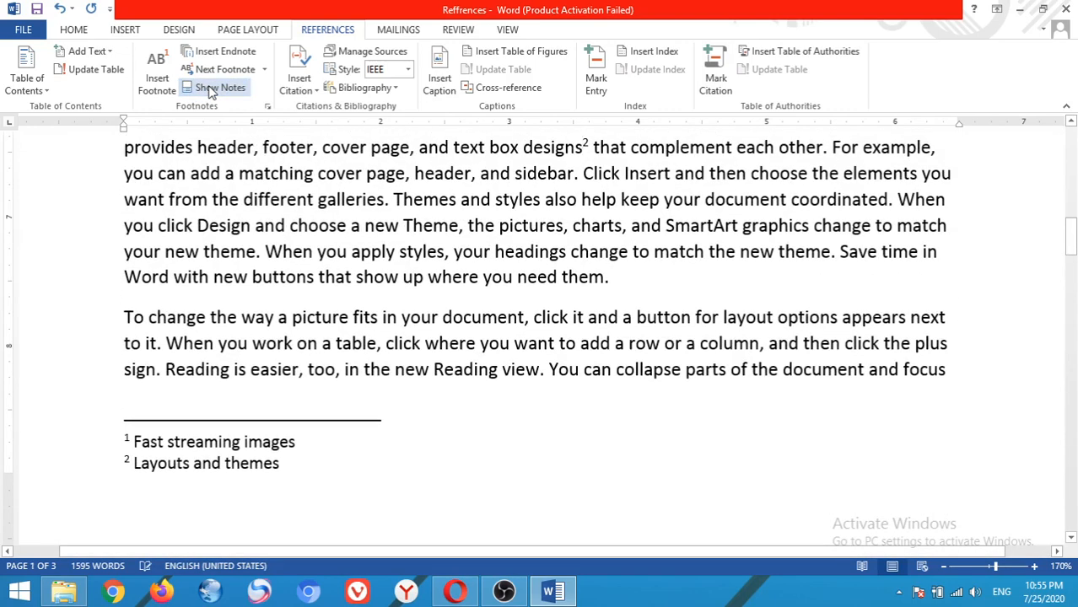
pyautogui.click(210, 88)
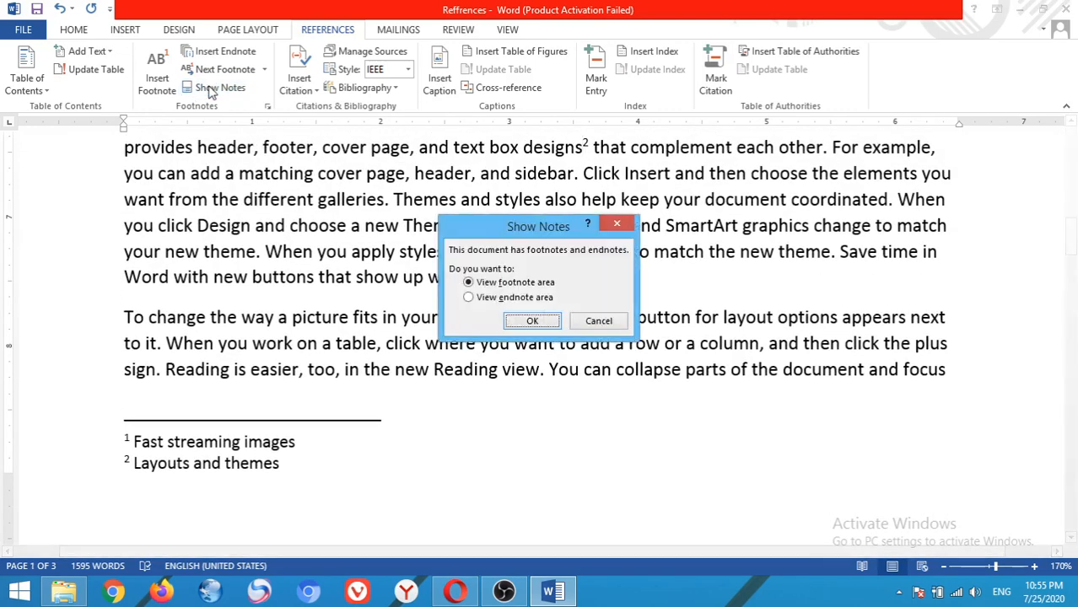
pyautogui.click(507, 298)
pyautogui.click(529, 323)
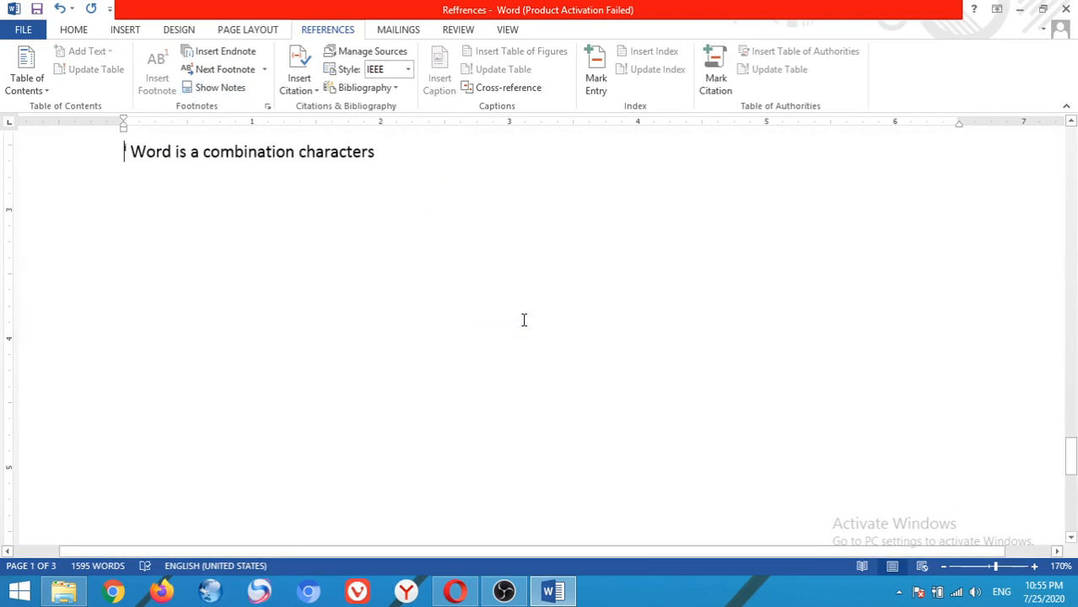
# Open the form for adding a new citation source at the end of the first paragraph, after "where you need them"
pyautogui.moveTo(1071, 460); pyautogui.dragTo(1071, 152)
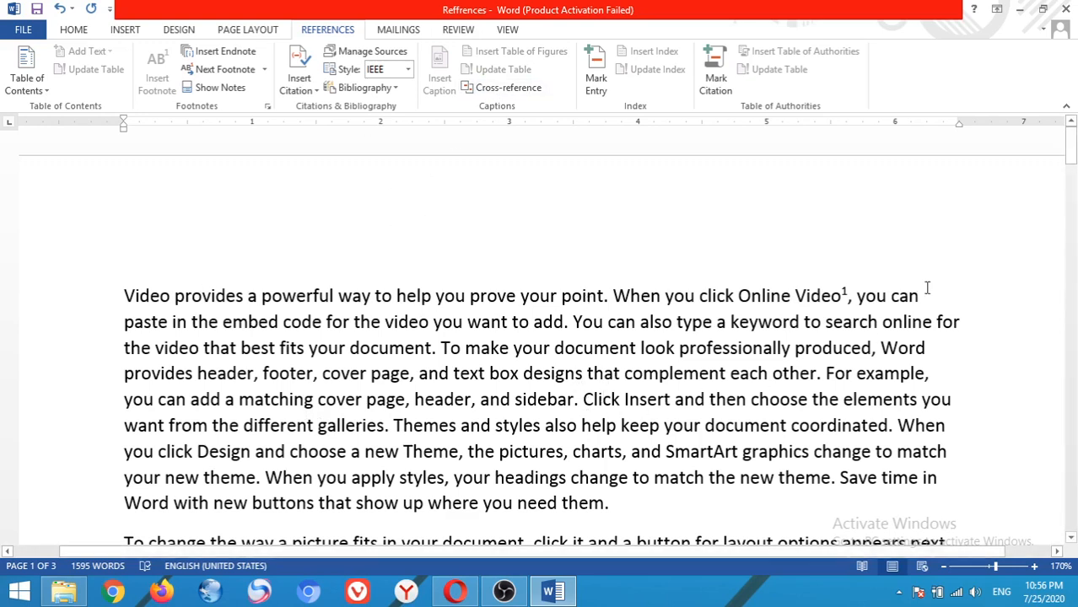
pyautogui.moveTo(1071, 148)
pyautogui.mouseDown()
pyautogui.moveTo(1072, 182)
pyautogui.moveTo(1072, 162)
pyautogui.mouseUp()
pyautogui.click(607, 436)
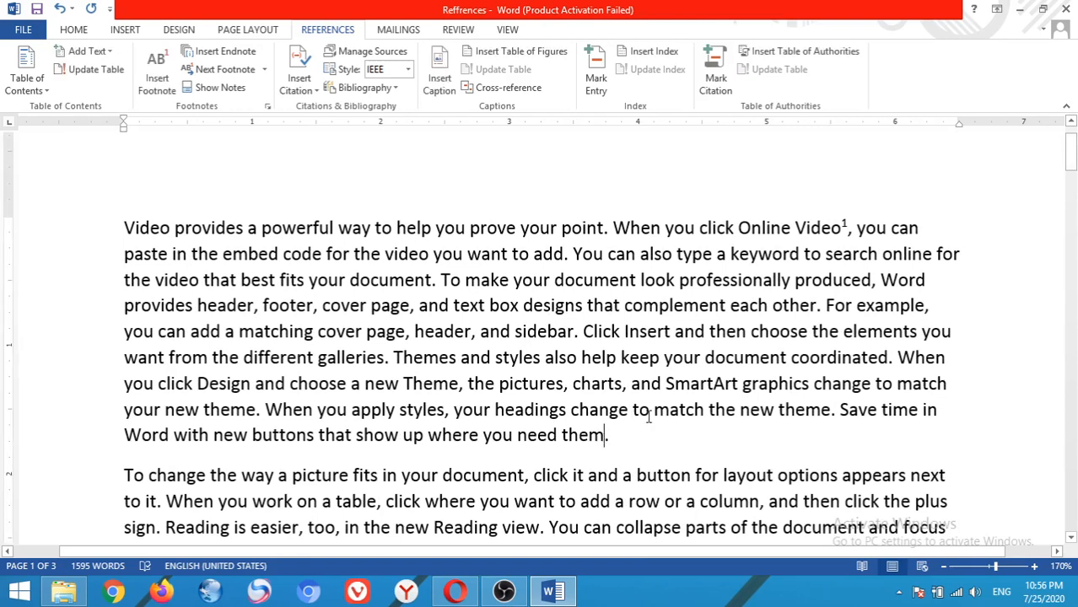
pyautogui.click(307, 91)
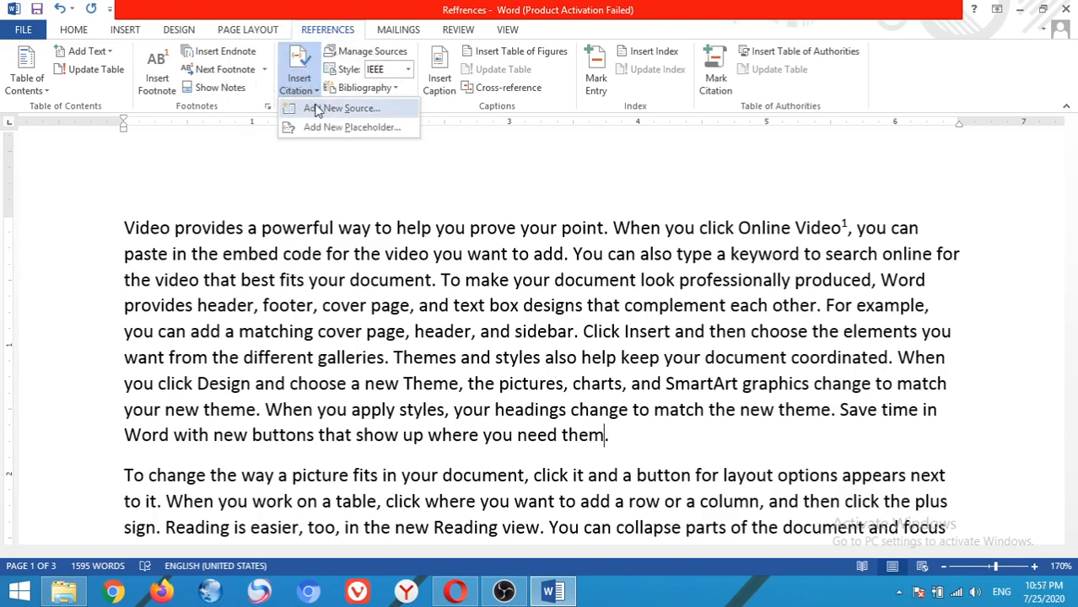
pyautogui.click(313, 107)
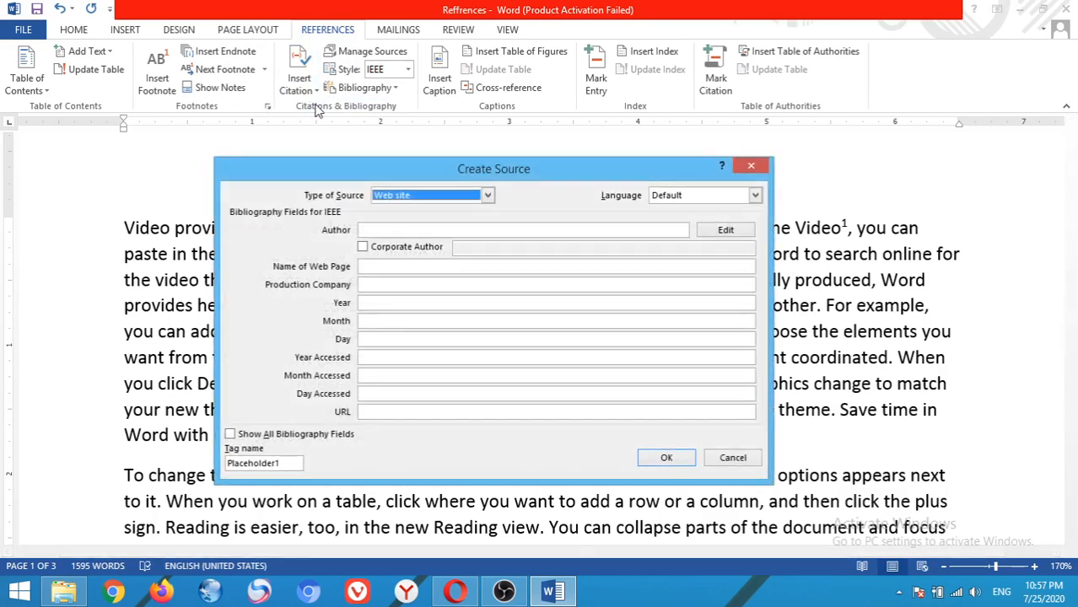
# Look through the available source types for the new citation and set the type to Book
pyautogui.click(488, 195)
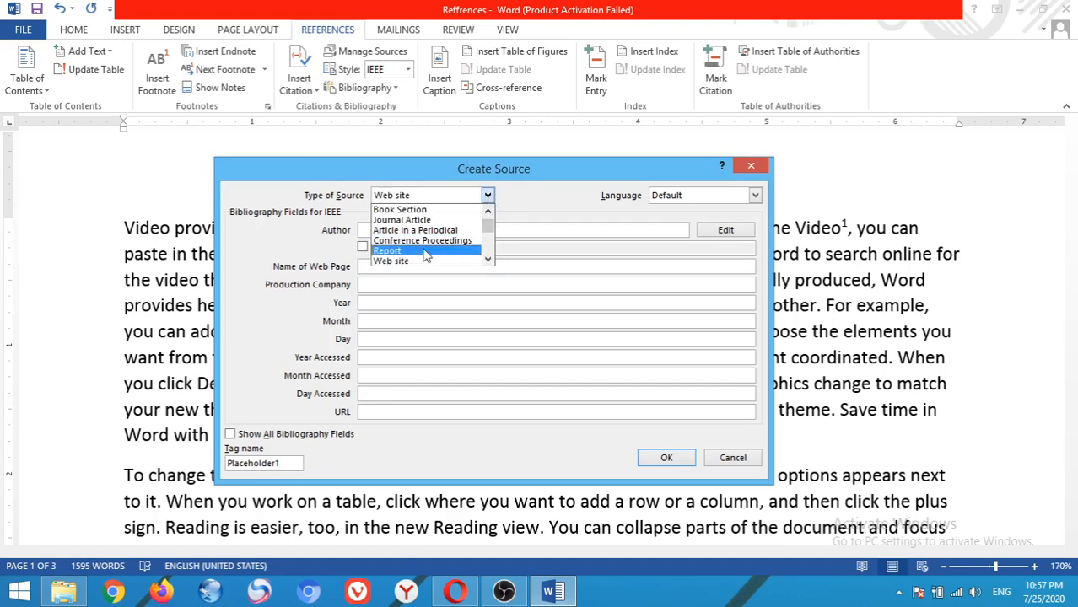
pyautogui.click(488, 260)
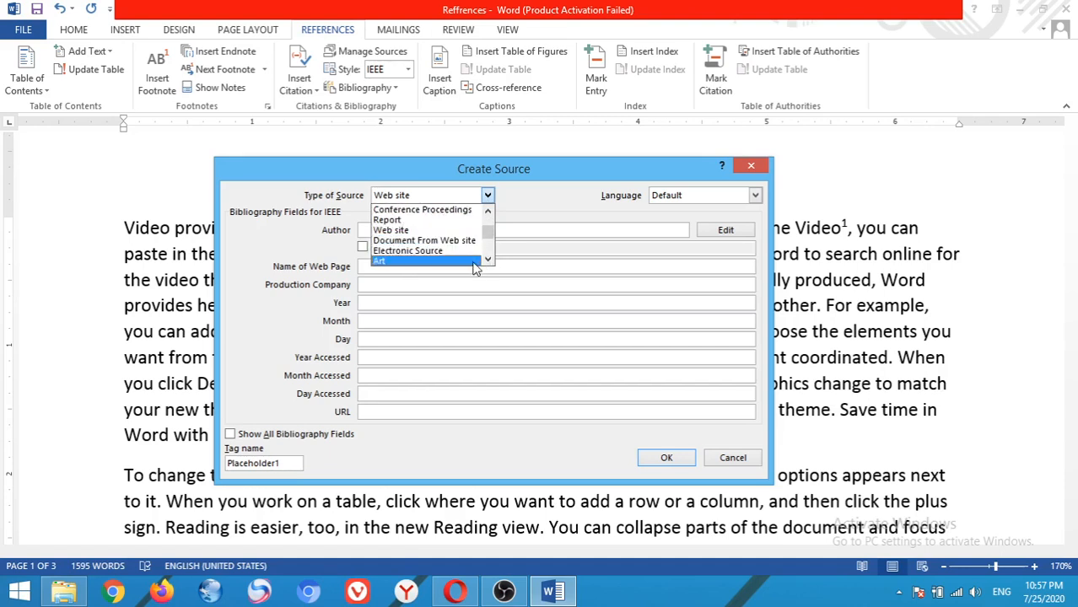
pyautogui.click(488, 260)
pyautogui.click(487, 261)
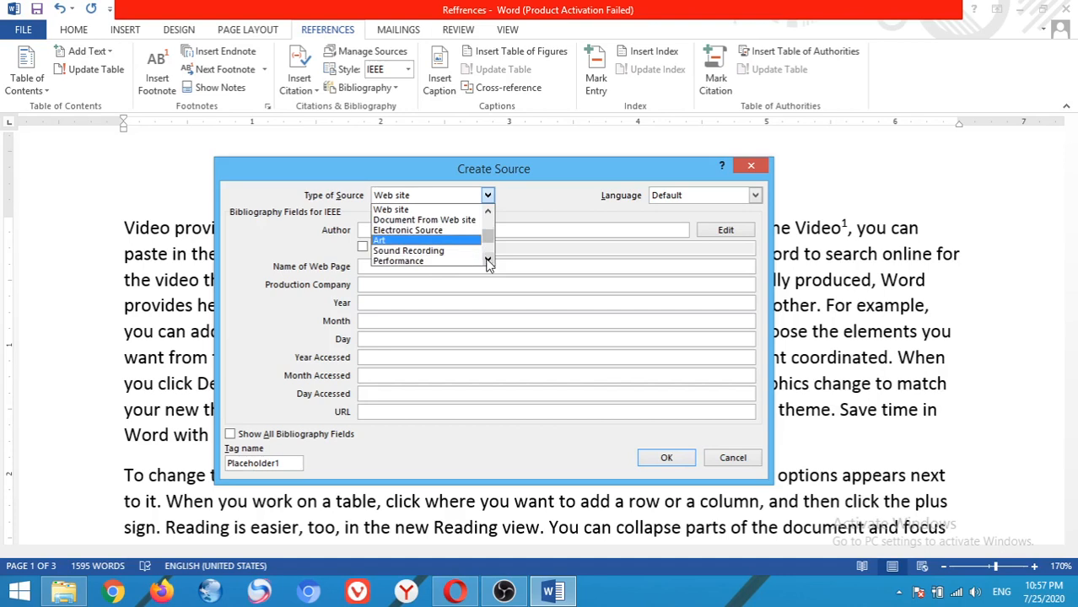
pyautogui.click(488, 260)
pyautogui.click(489, 261)
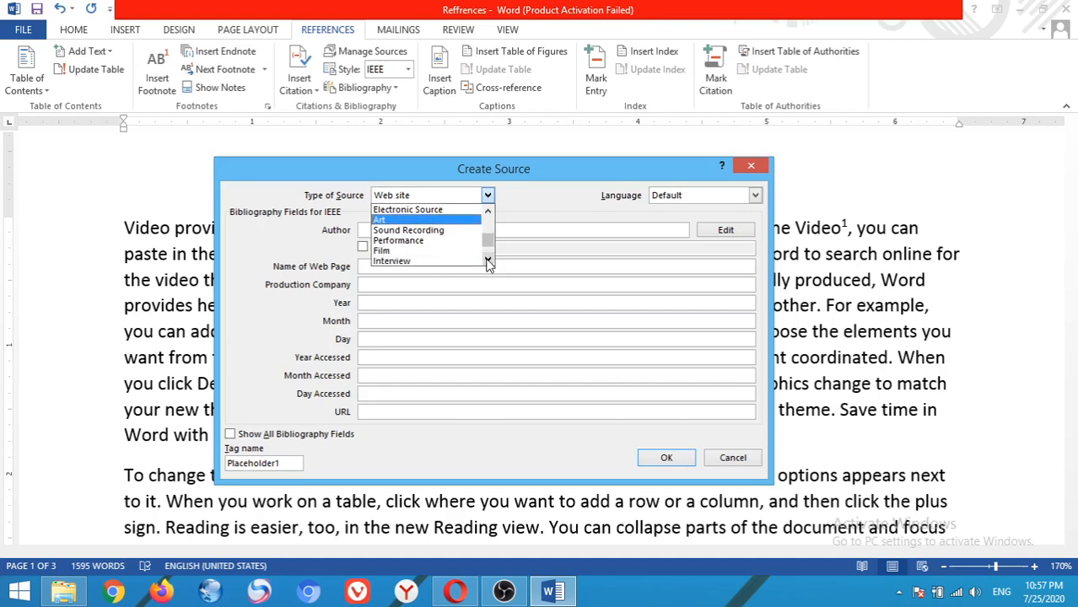
pyautogui.click(488, 261)
pyautogui.click(488, 260)
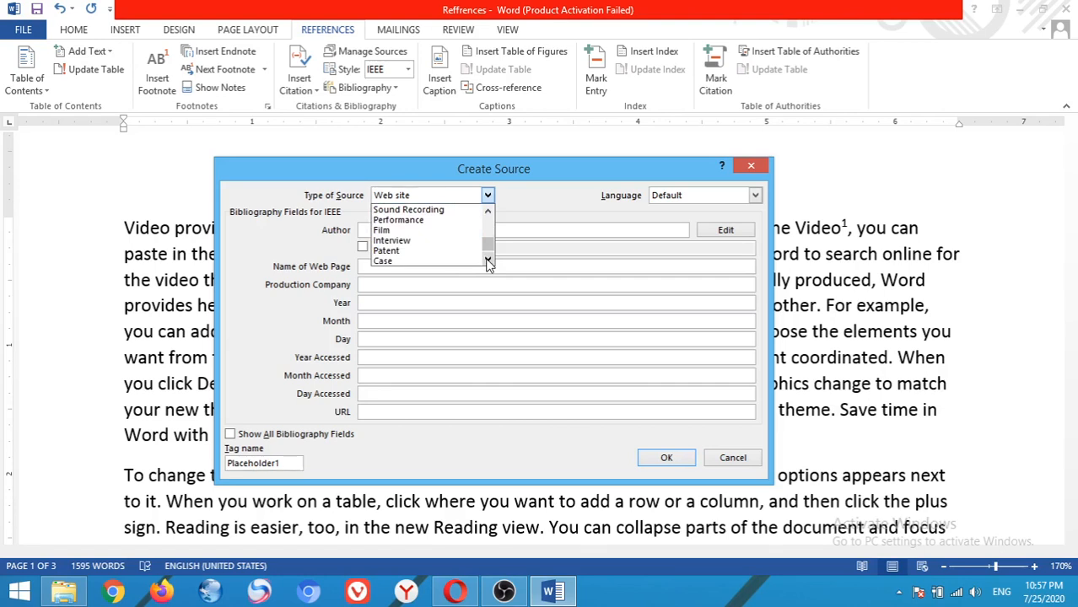
pyautogui.click(487, 261)
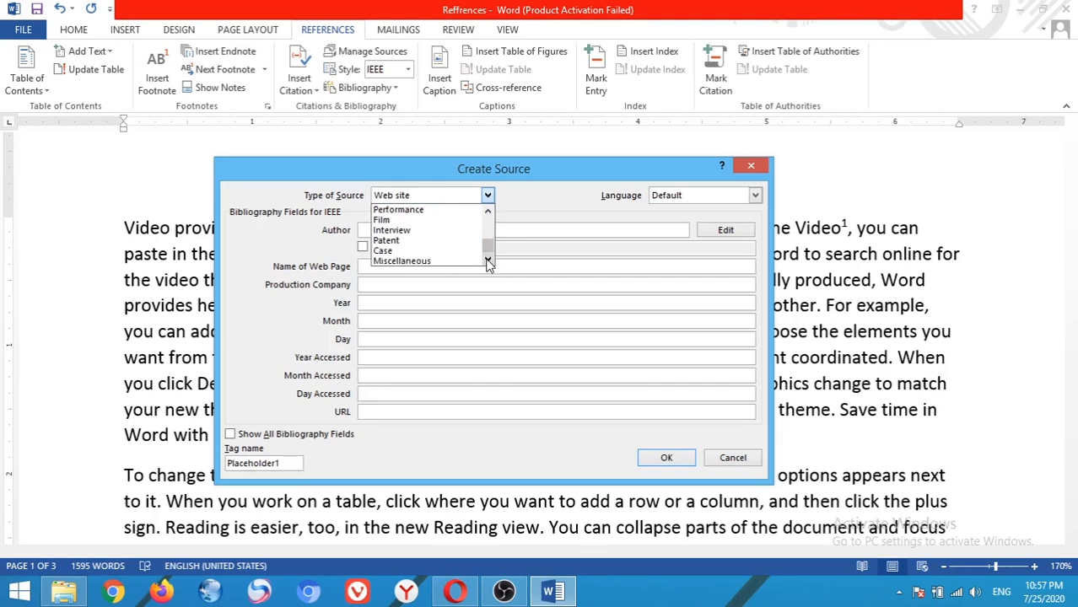
pyautogui.moveTo(490, 253); pyautogui.dragTo(490, 226)
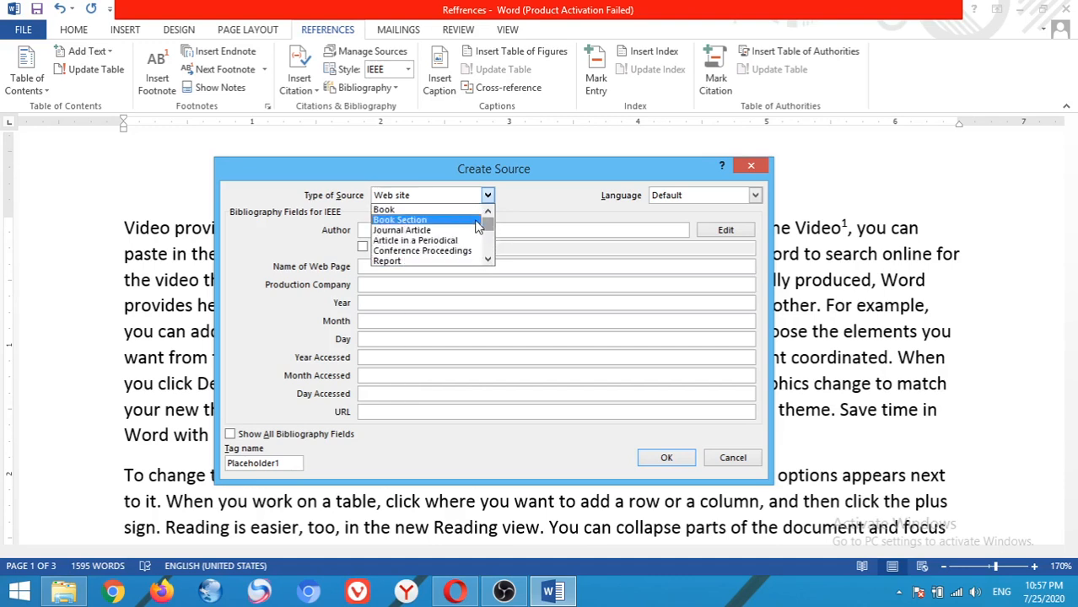
pyautogui.click(443, 210)
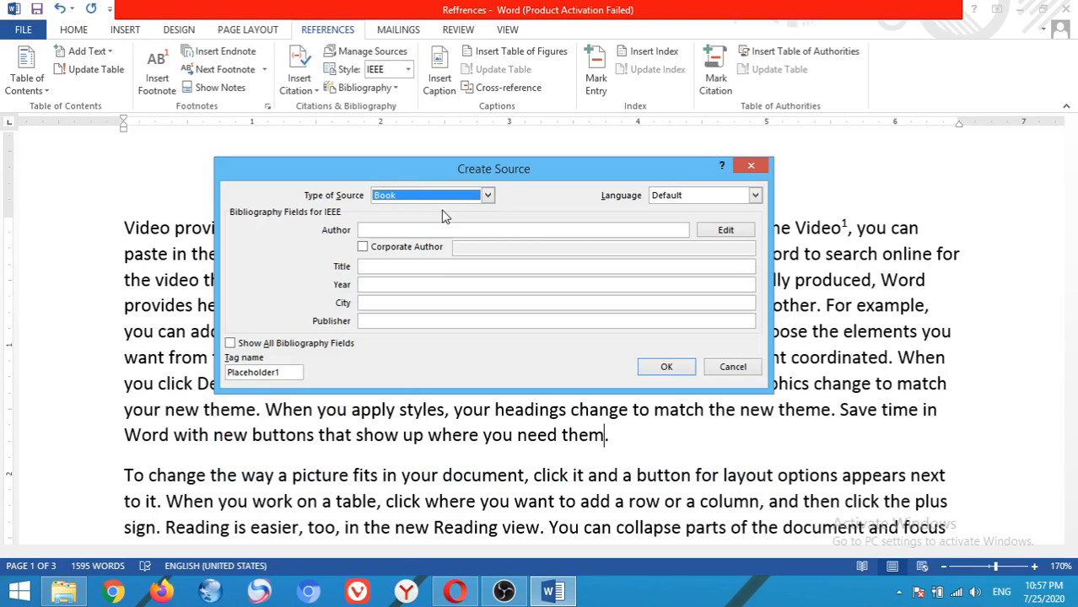
# Enter the book's author name, the title Computer Application and the year 2006, leaving city and publisher empty, and create the source
pyautogui.click(447, 231)
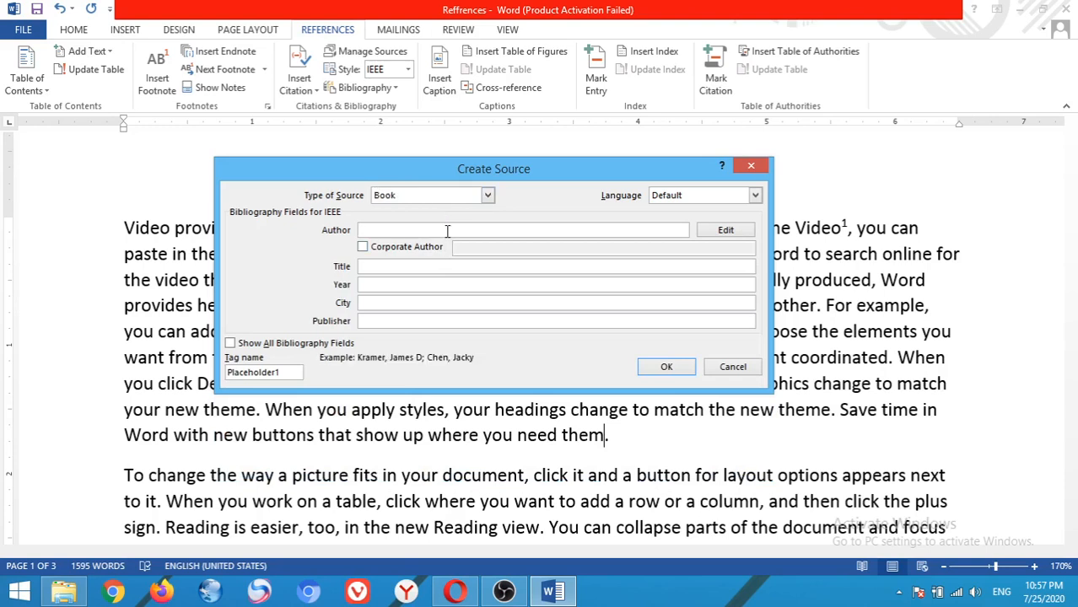
pyautogui.write('P.K Sinha')
pyautogui.click(463, 268)
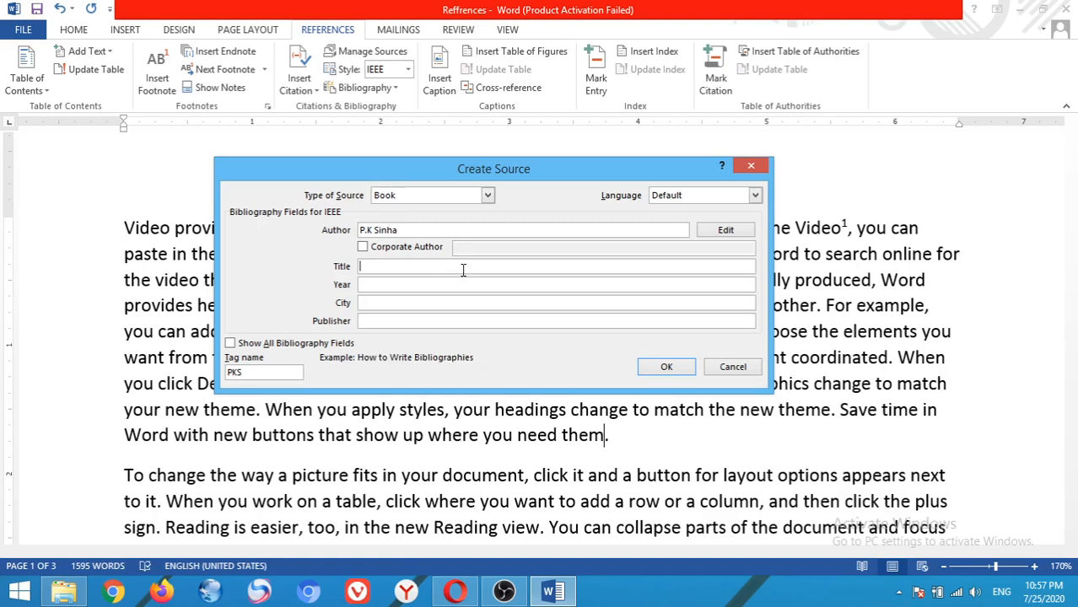
pyautogui.write('Computer Application')
pyautogui.click(465, 286)
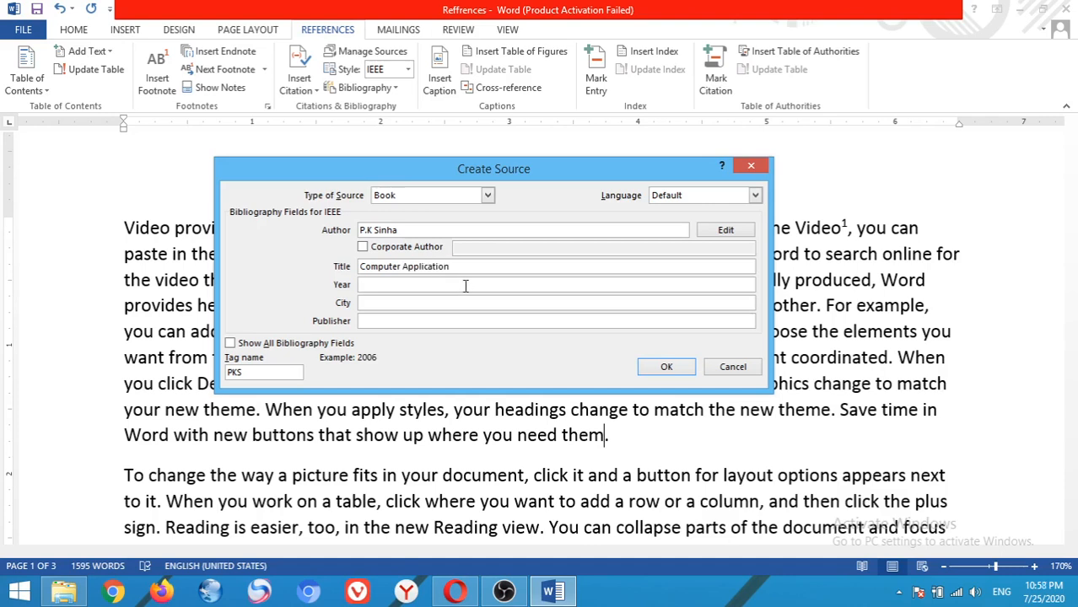
pyautogui.write('2006')
pyautogui.click(487, 303)
pyautogui.click(476, 321)
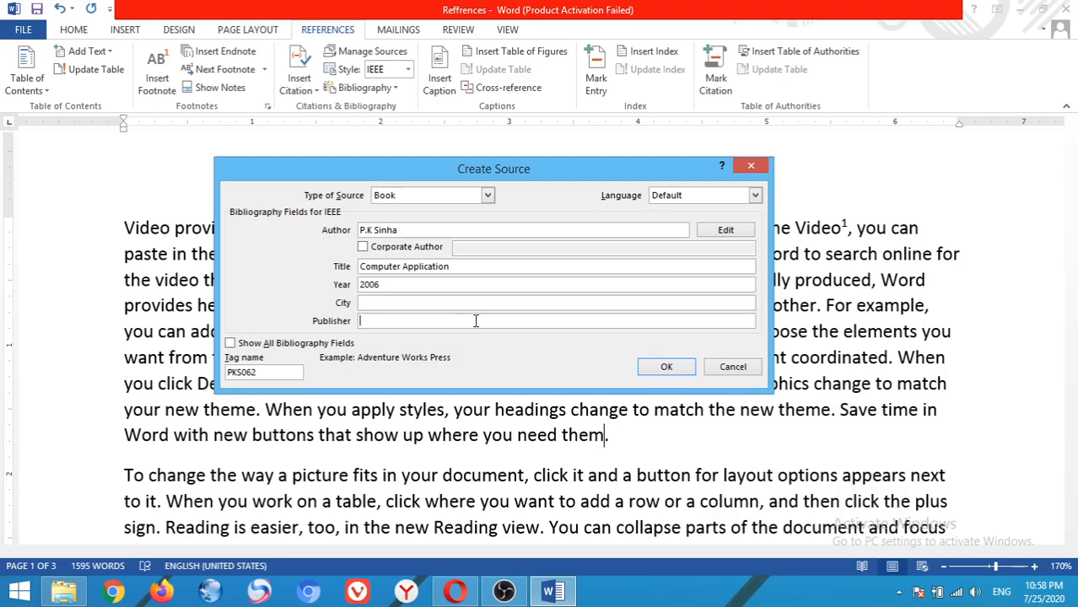
pyautogui.click(667, 369)
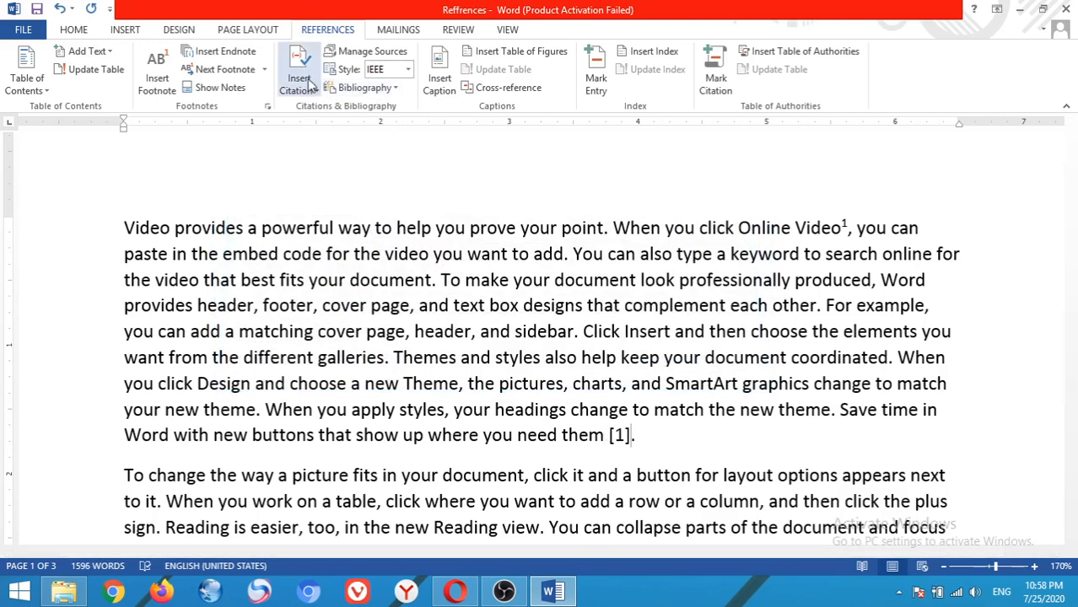
# Examine the list of available citation styles without changing the IEEE style
pyautogui.click(408, 70)
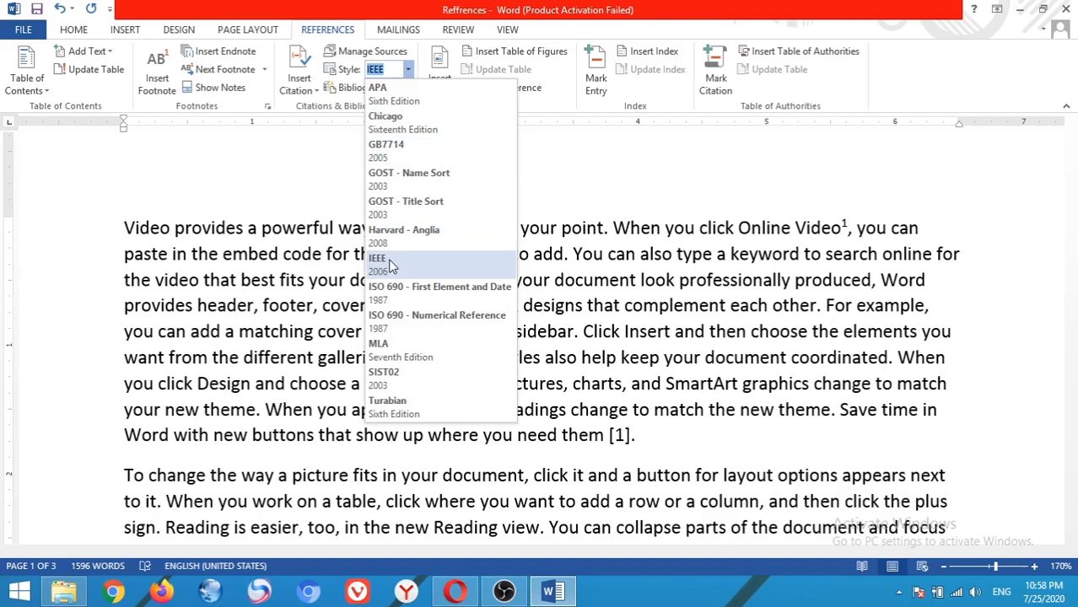
pyautogui.click(411, 74)
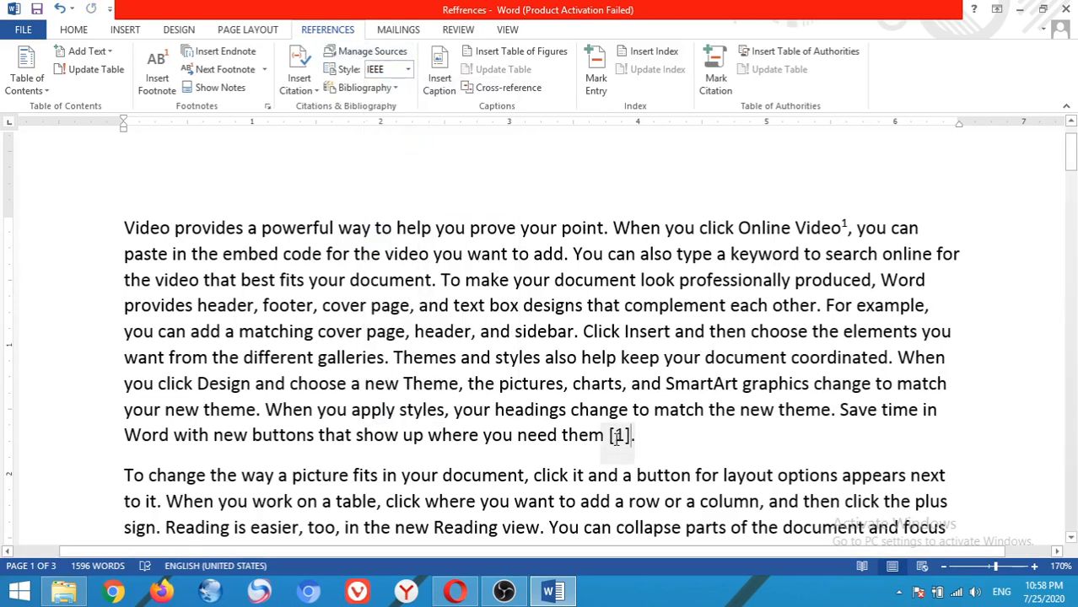
# Start a new citation source of type Web site at the end of page 1's second paragraph, after "header, and sidebar"
pyautogui.moveTo(1069, 156); pyautogui.dragTo(1069, 180)
pyautogui.click(885, 431)
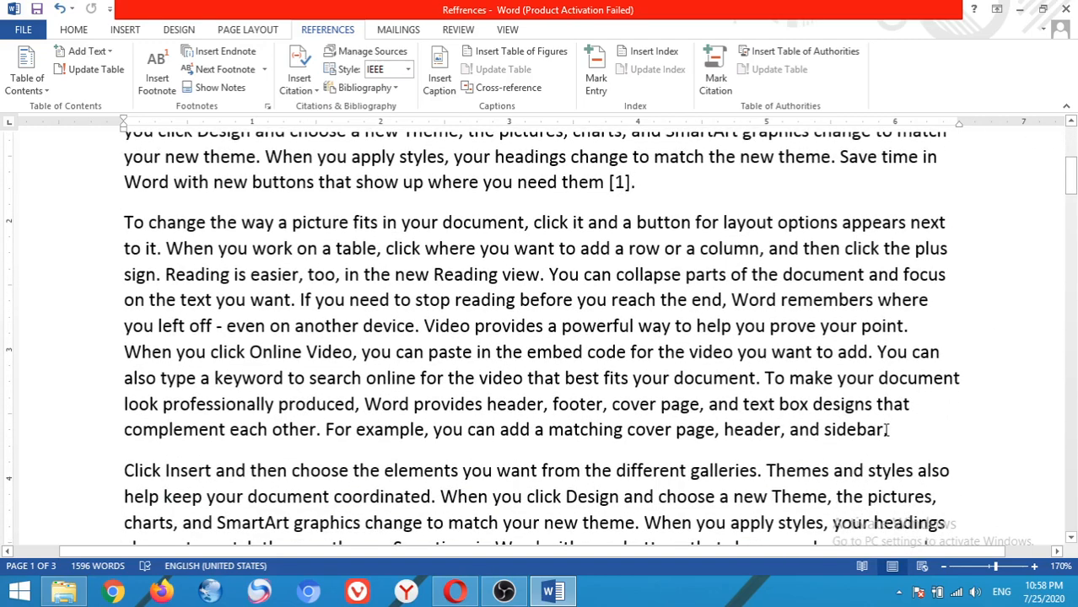
pyautogui.click(298, 91)
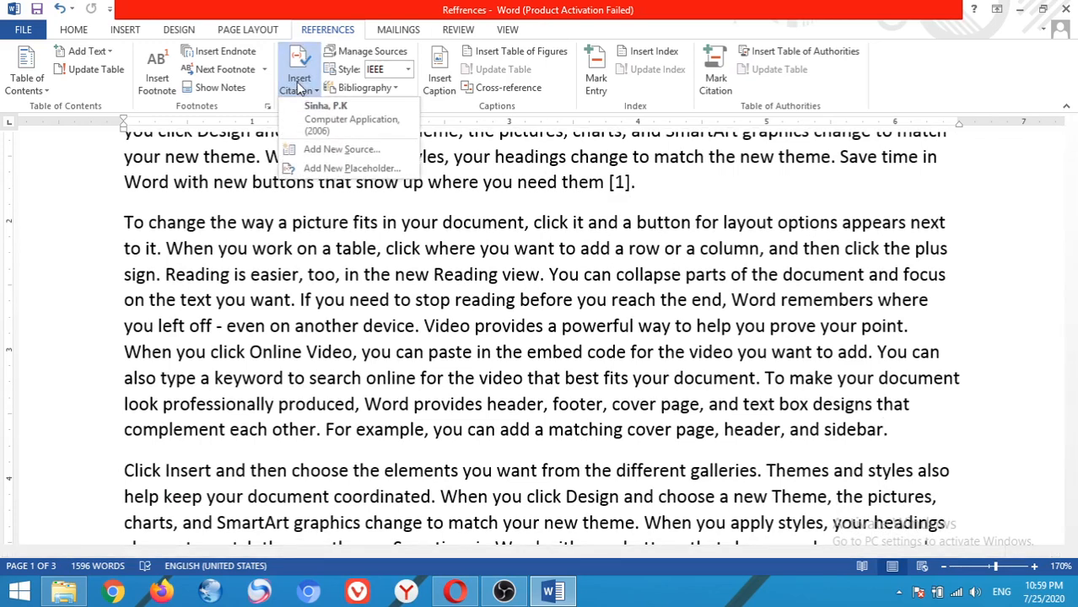
pyautogui.click(335, 152)
pyautogui.click(488, 197)
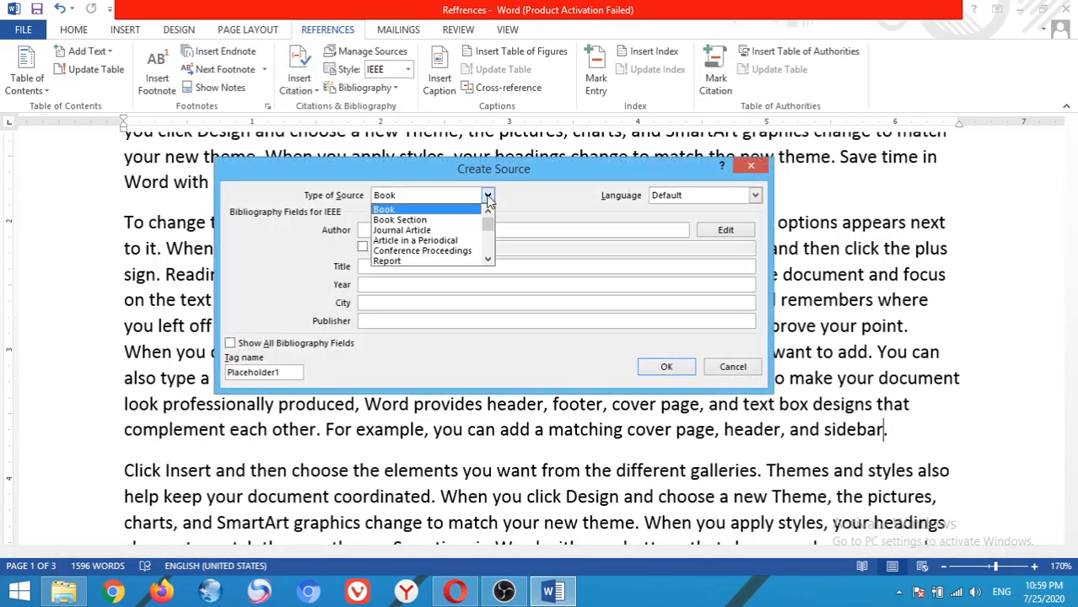
pyautogui.moveTo(488, 229); pyautogui.dragTo(488, 243)
pyautogui.click(420, 241)
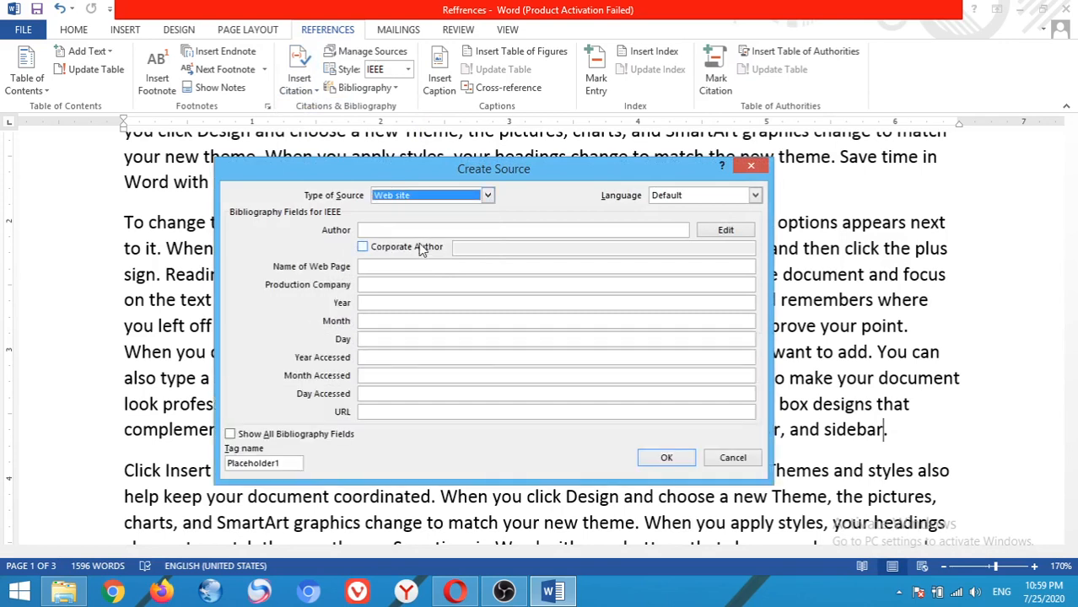
# Enter the website source's author name, WikiPedia as the name of the web page, and 2001 as the year
pyautogui.click(415, 229)
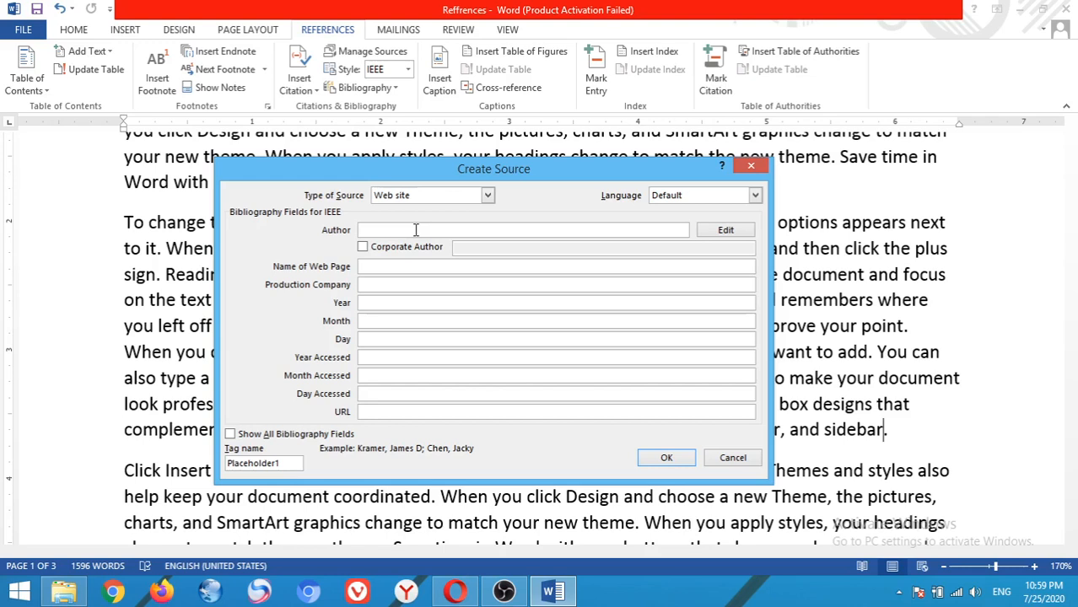
pyautogui.write('John Dalton')
pyautogui.click(411, 266)
pyautogui.write('W')
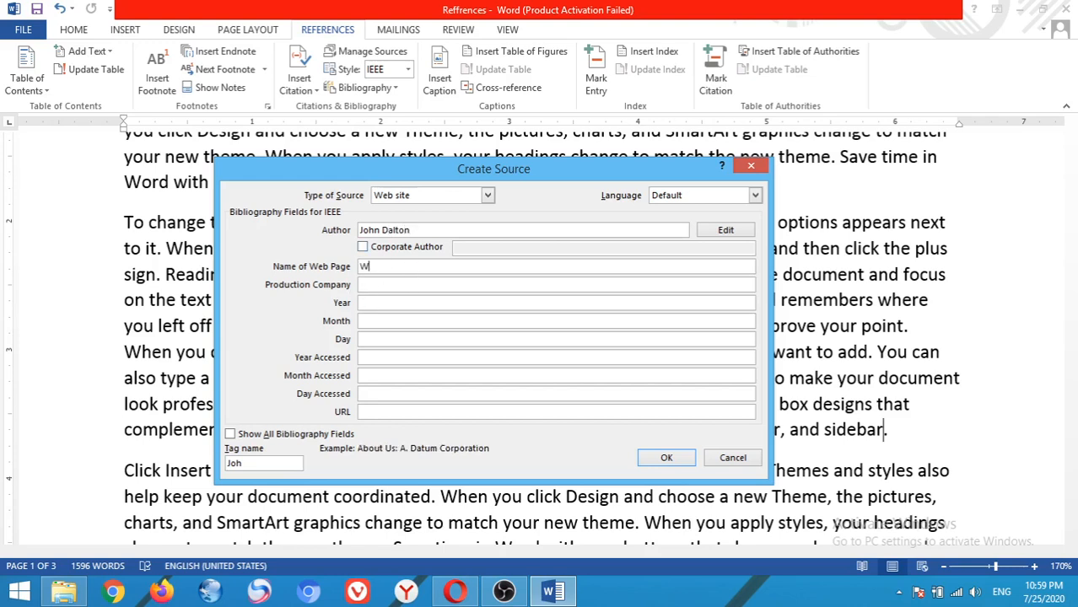
pyautogui.write('ikiPedia')
pyautogui.click(403, 302)
pyautogui.write('2001')
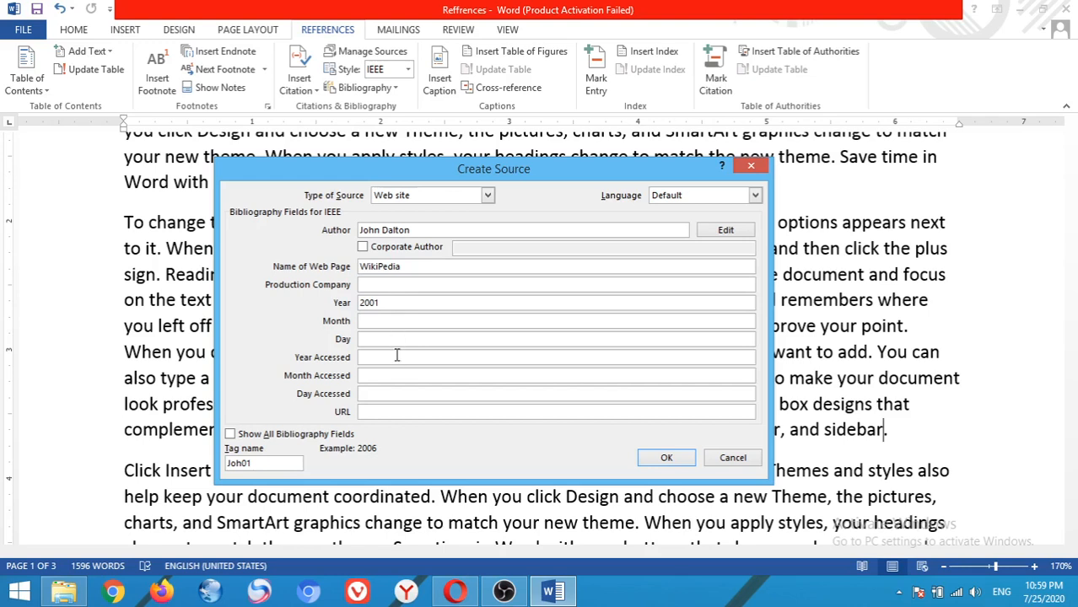
pyautogui.click(388, 413)
pyautogui.write('w')
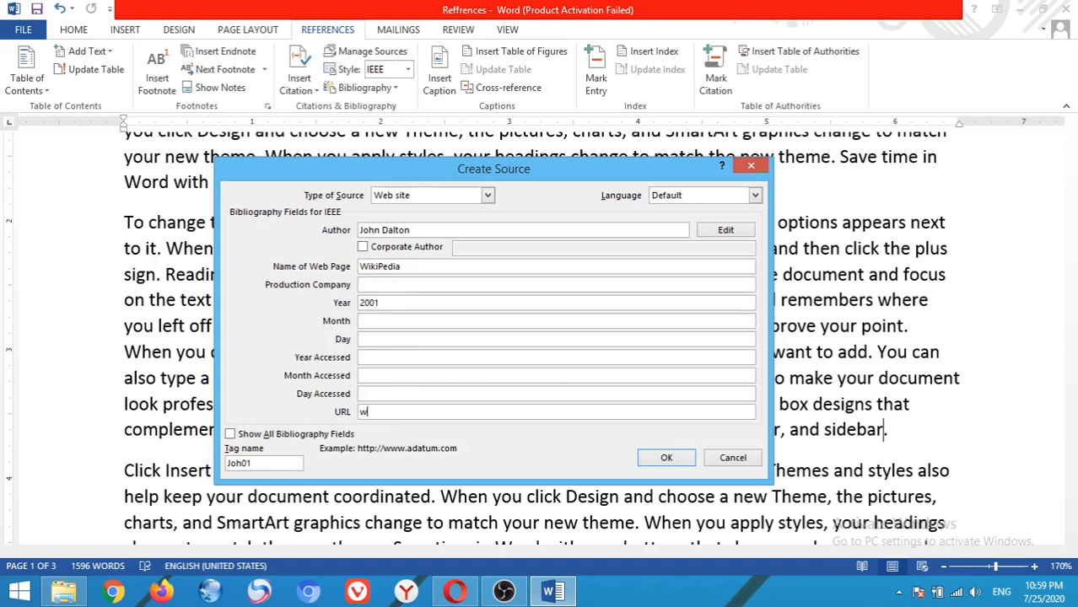
pyautogui.write('ww.wikipedia.com')
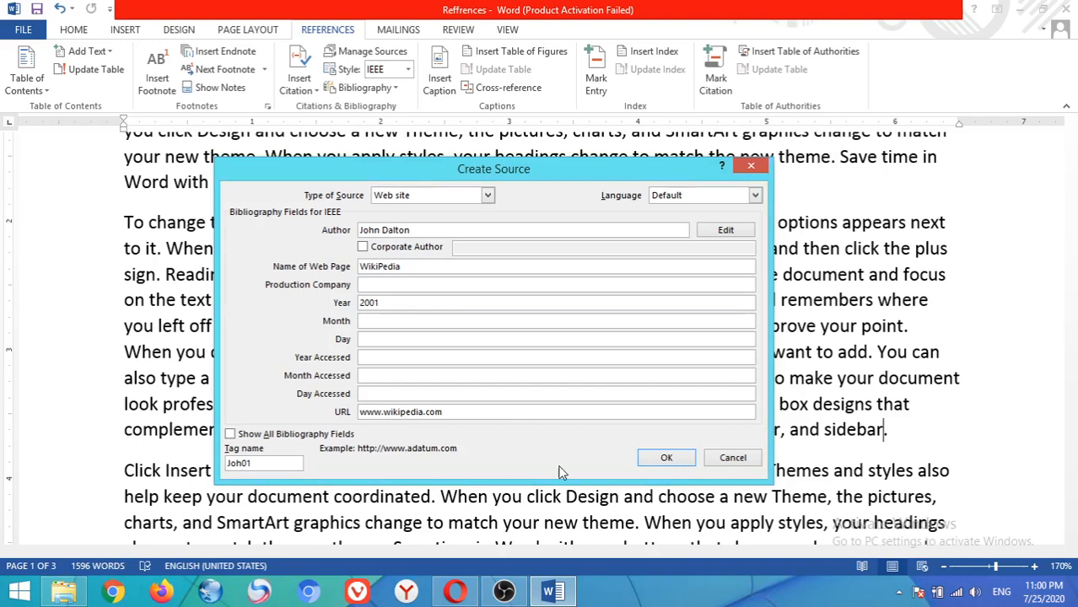
pyautogui.click(663, 458)
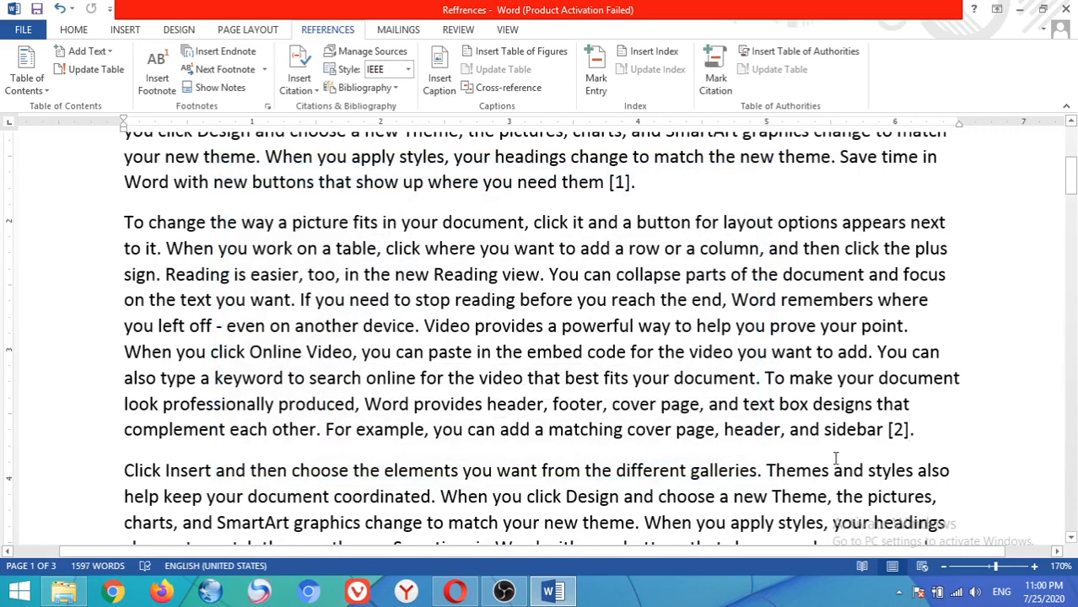
# Start a new citation source of type Journal Article on page 2, at the end of the paragraph ending "header, and sidebar"
pyautogui.moveTo(1069, 187); pyautogui.dragTo(1071, 287)
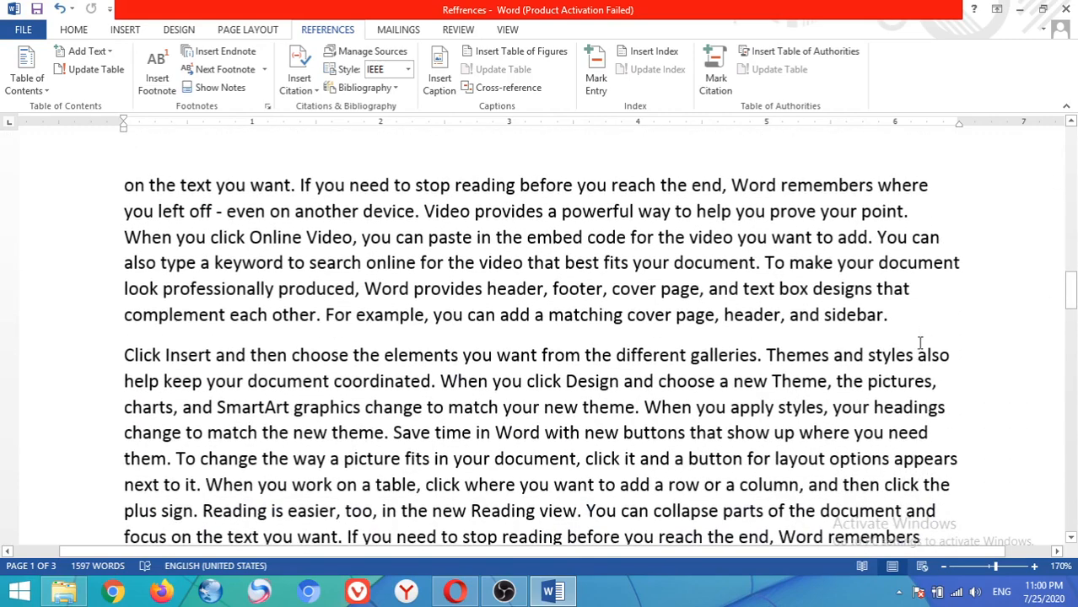
pyautogui.click(885, 315)
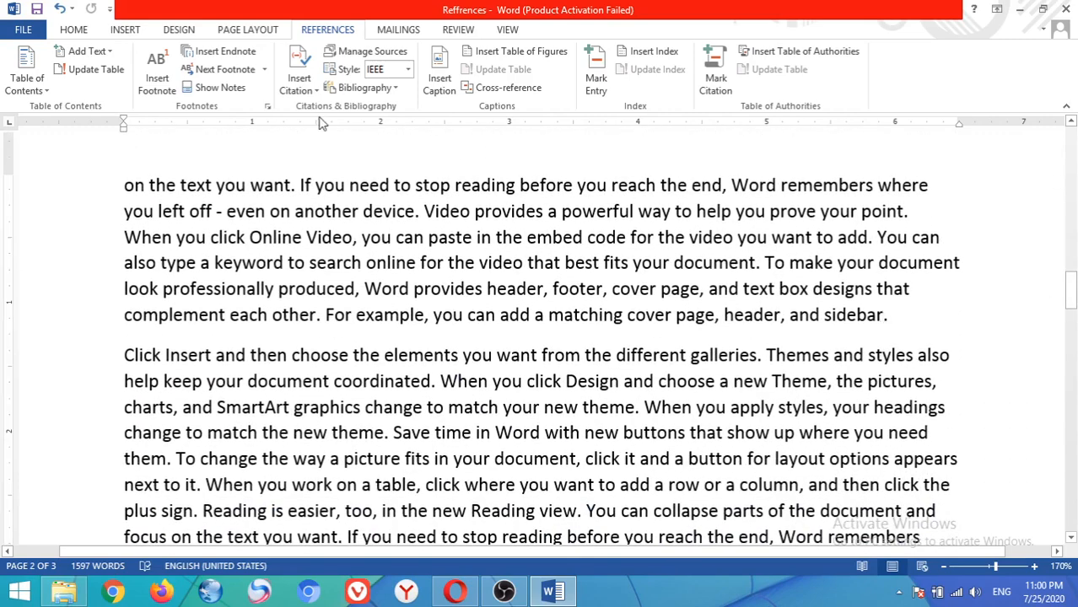
pyautogui.click(292, 84)
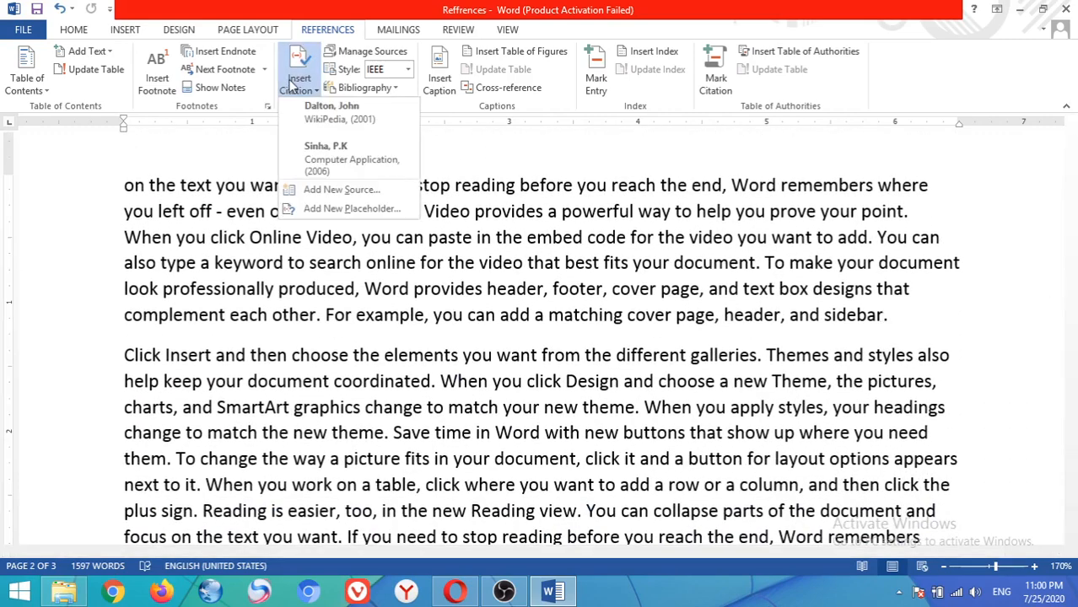
pyautogui.click(335, 192)
pyautogui.click(488, 195)
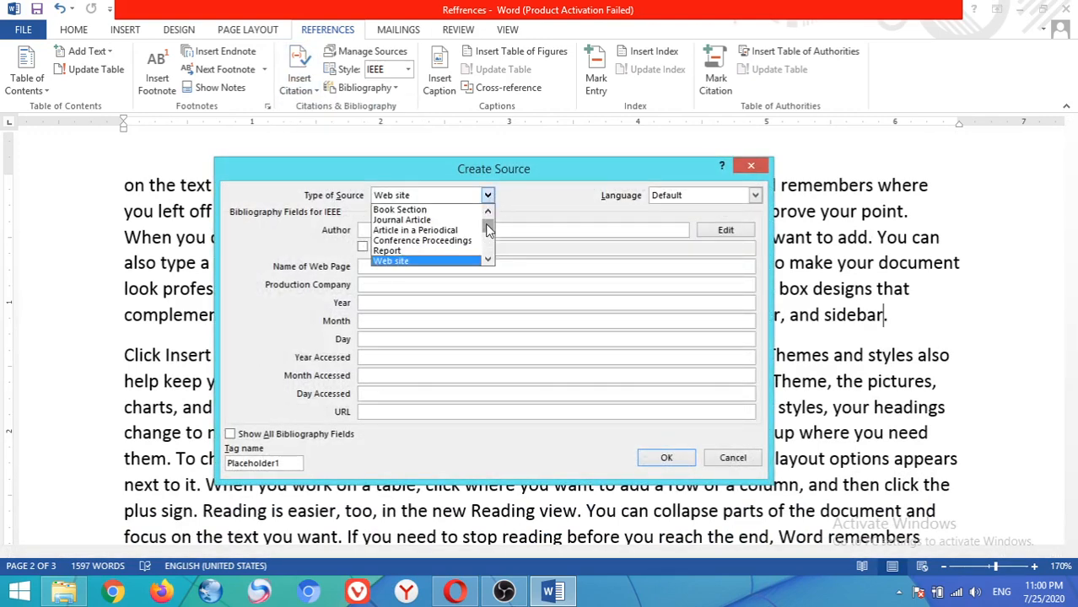
pyautogui.click(427, 221)
# Enter ABC as the journal article's author, XYZ as its title, and 2008 as both issue and year
pyautogui.click(409, 231)
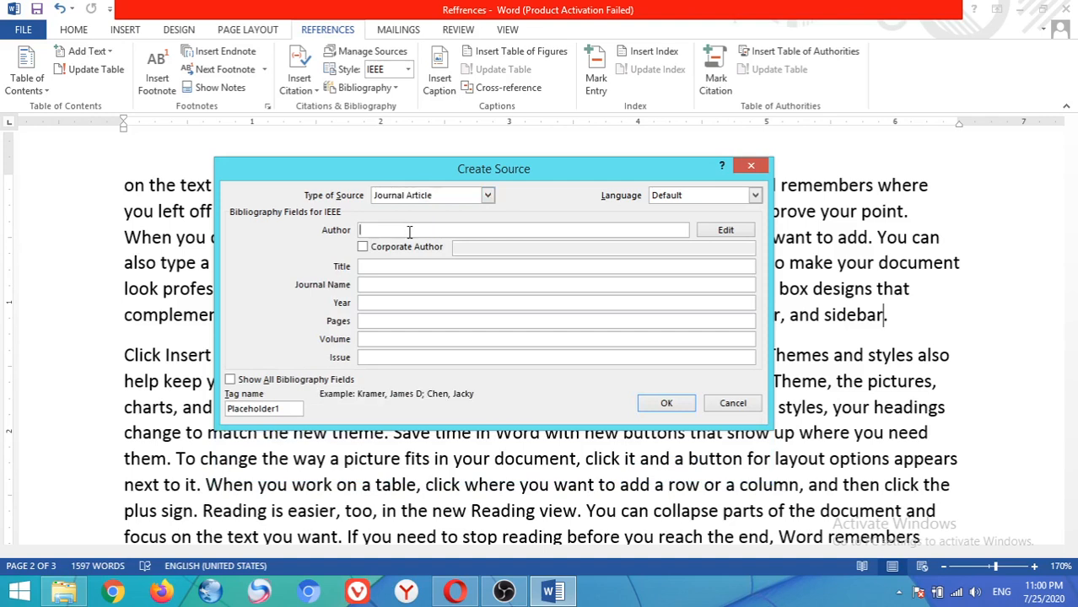
pyautogui.write('ABC')
pyautogui.click(466, 264)
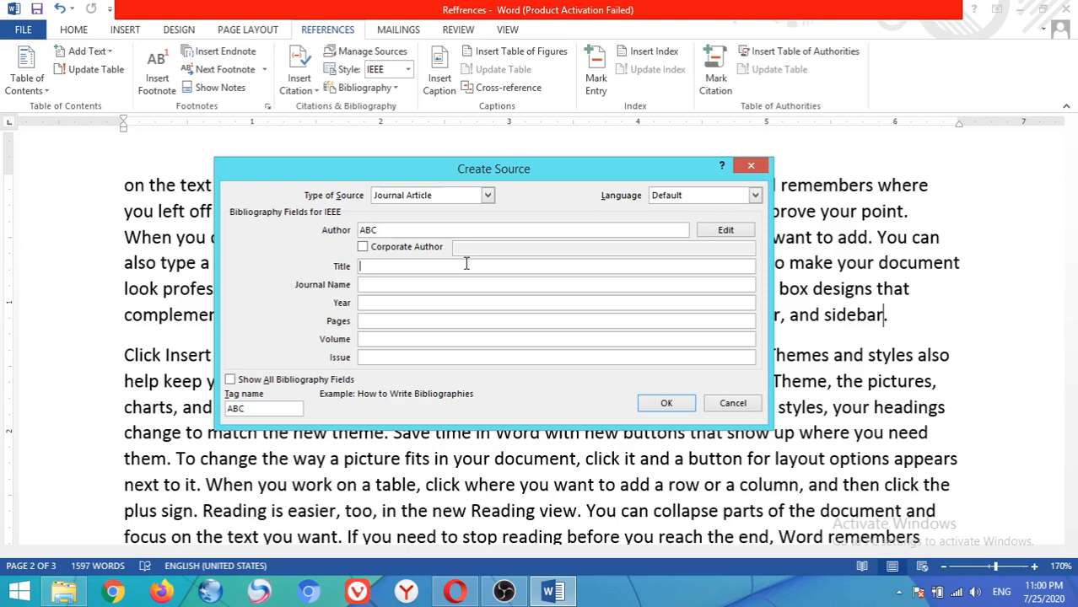
pyautogui.write('XYZ')
pyautogui.click(420, 358)
pyautogui.write('2008')
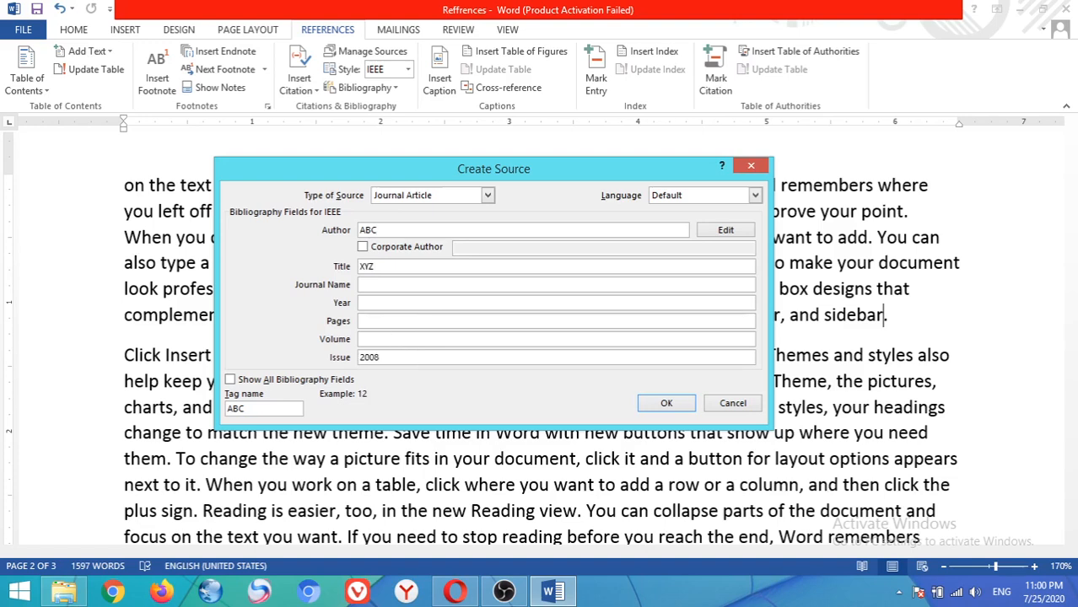
pyautogui.click(405, 300)
pyautogui.write('2008')
# Change the journal article's issue to IEEE
pyautogui.click(416, 359)
pyautogui.press('BackSpace')
pyautogui.press('BackSpace')
pyautogui.press('BackSpace')
pyautogui.press('BackSpace')
pyautogui.write('IEEE')
# Set the journal article's volume to 2, pages to 21 and journal name to IEEE, and create the source
pyautogui.click(380, 339)
pyautogui.write('2')
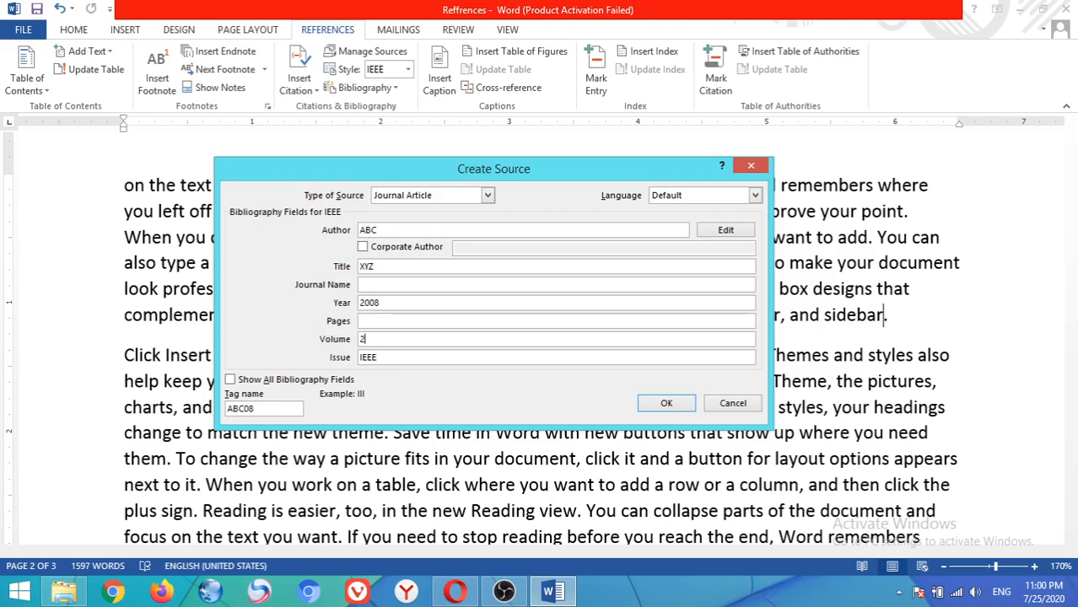
pyautogui.click(383, 321)
pyautogui.write('21')
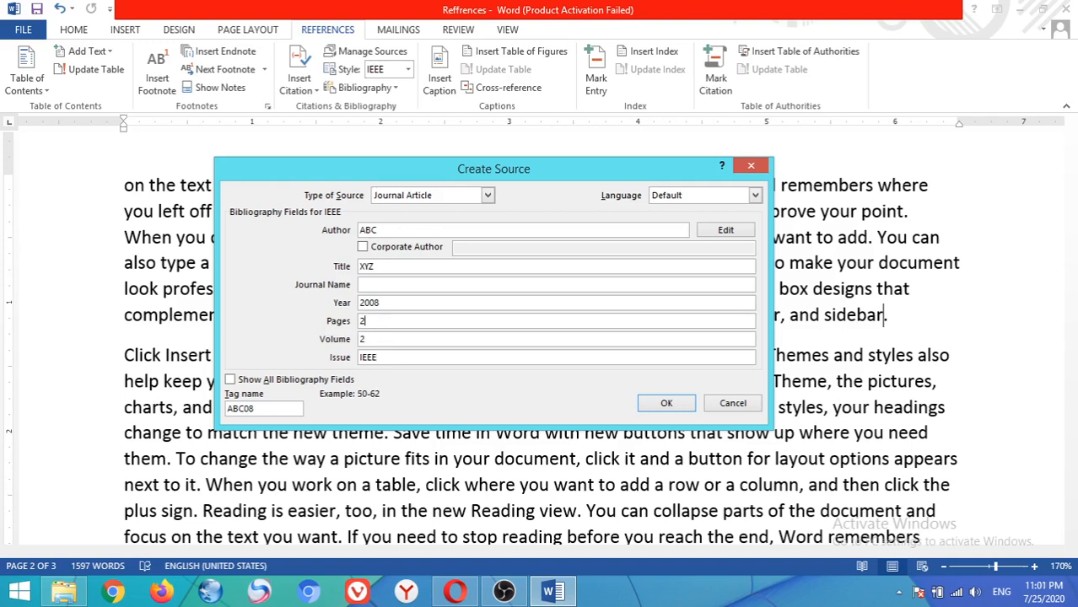
pyautogui.click(384, 285)
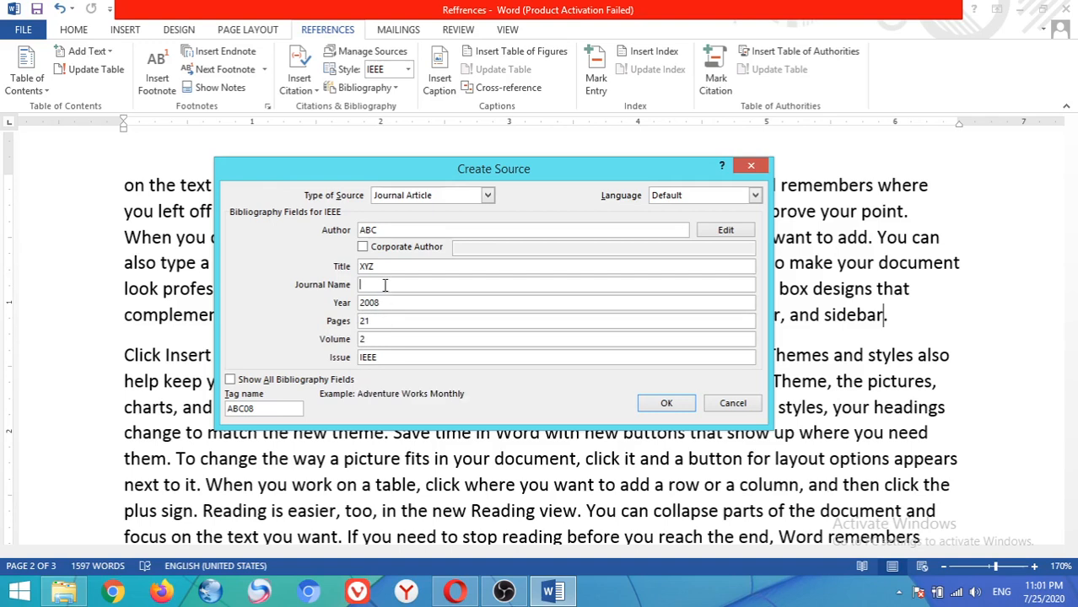
pyautogui.write('IEEE')
pyautogui.click(662, 403)
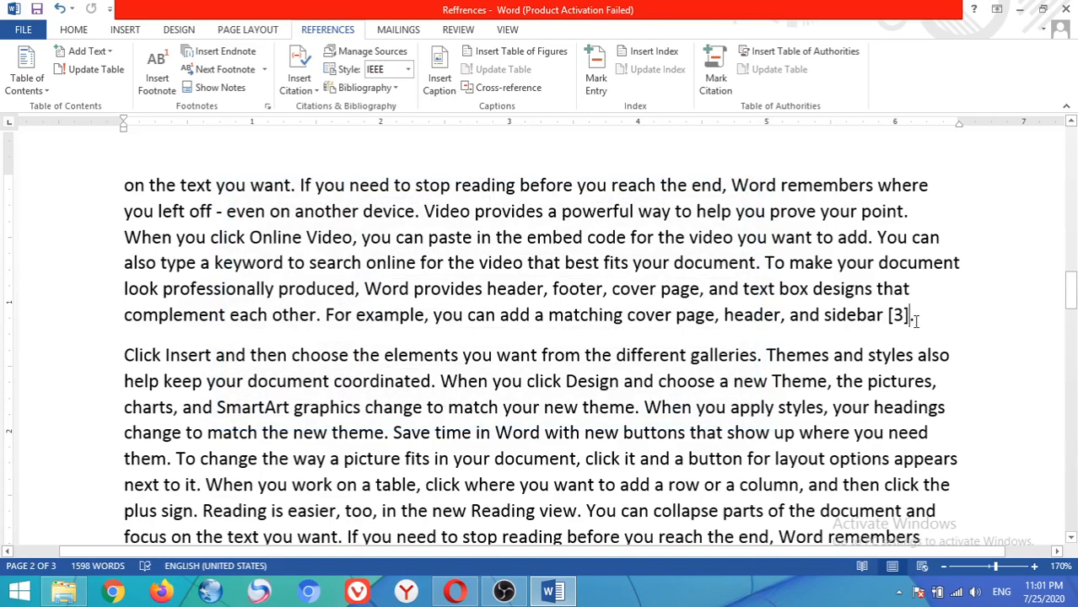
# Add five blank paragraphs after the final body paragraph on page 3
pyautogui.moveTo(1072, 294); pyautogui.dragTo(1075, 431)
pyautogui.click(649, 360)
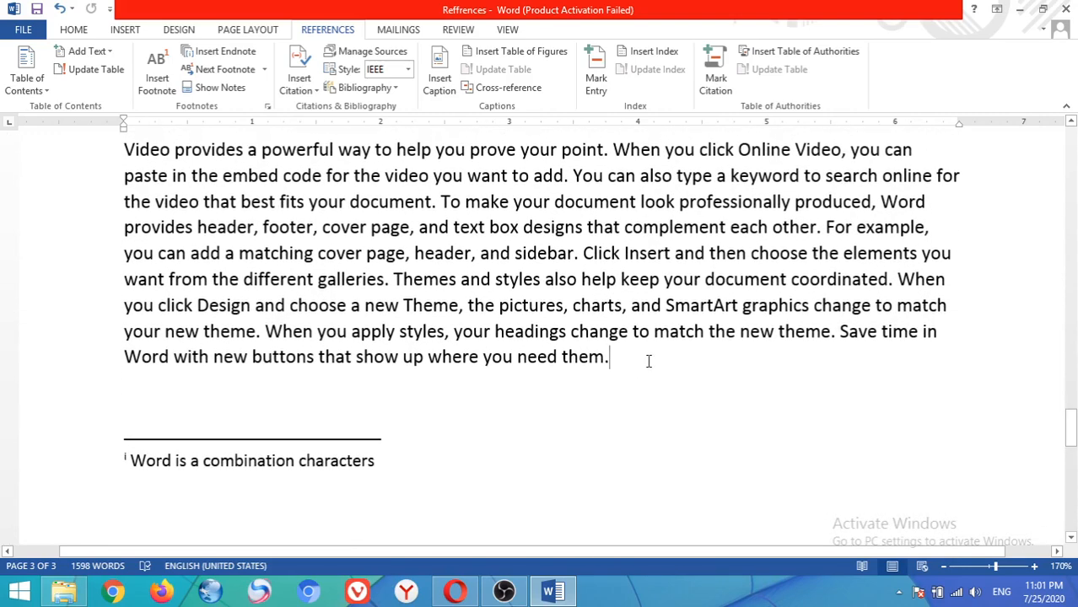
pyautogui.press('Return')
pyautogui.press('Return')
pyautogui.press('Return')
pyautogui.press('Return')
pyautogui.press('Return')
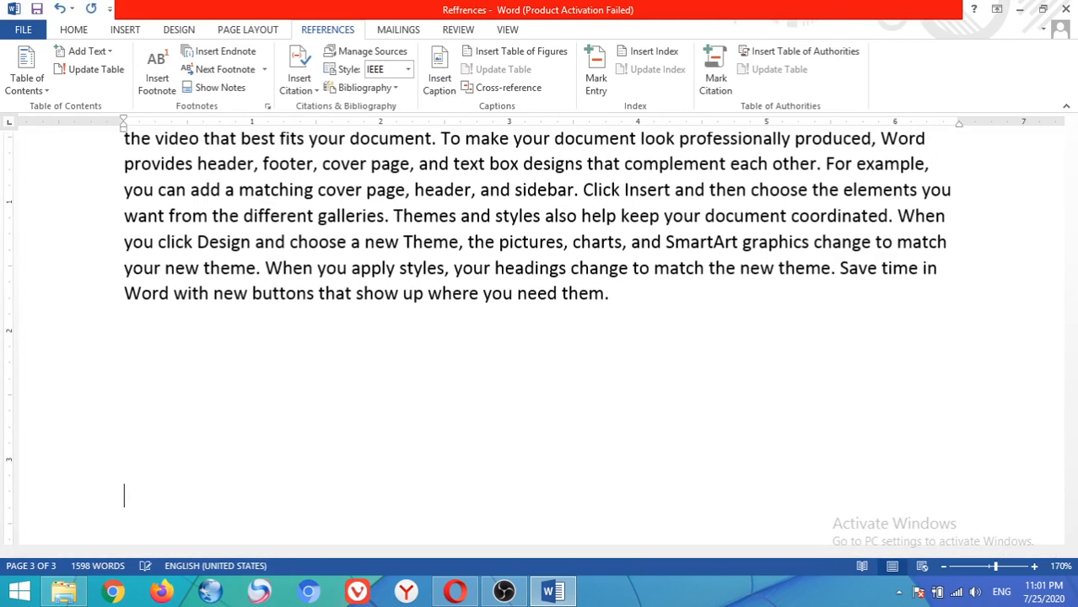
# Insert the built-in References bibliography on the second blank line below the final body paragraph on page 3
pyautogui.press('Up')
pyautogui.press('Up')
pyautogui.press('Up')
pyautogui.press('Up')
pyautogui.press('Down')
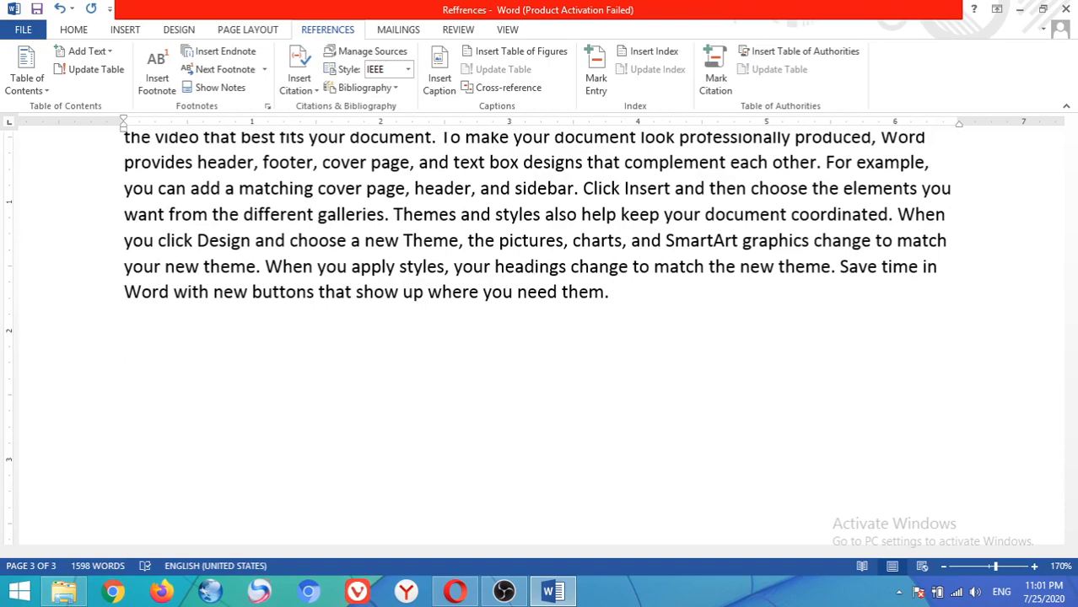
pyautogui.moveTo(1072, 432)
pyautogui.mouseDown()
pyautogui.moveTo(1073, 184)
pyautogui.moveTo(1072, 444)
pyautogui.mouseUp()
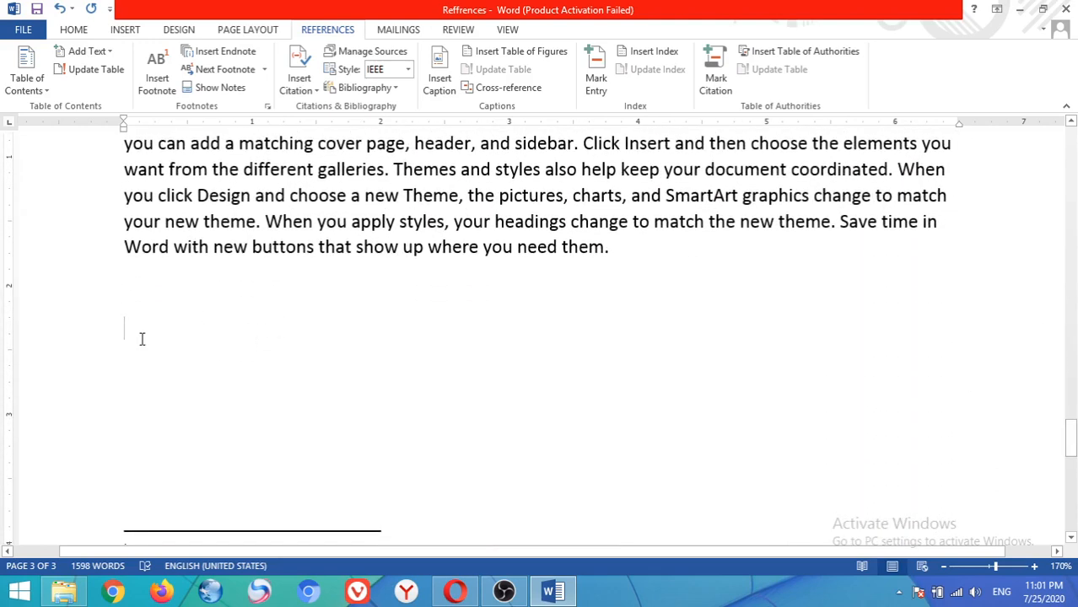
pyautogui.click(388, 89)
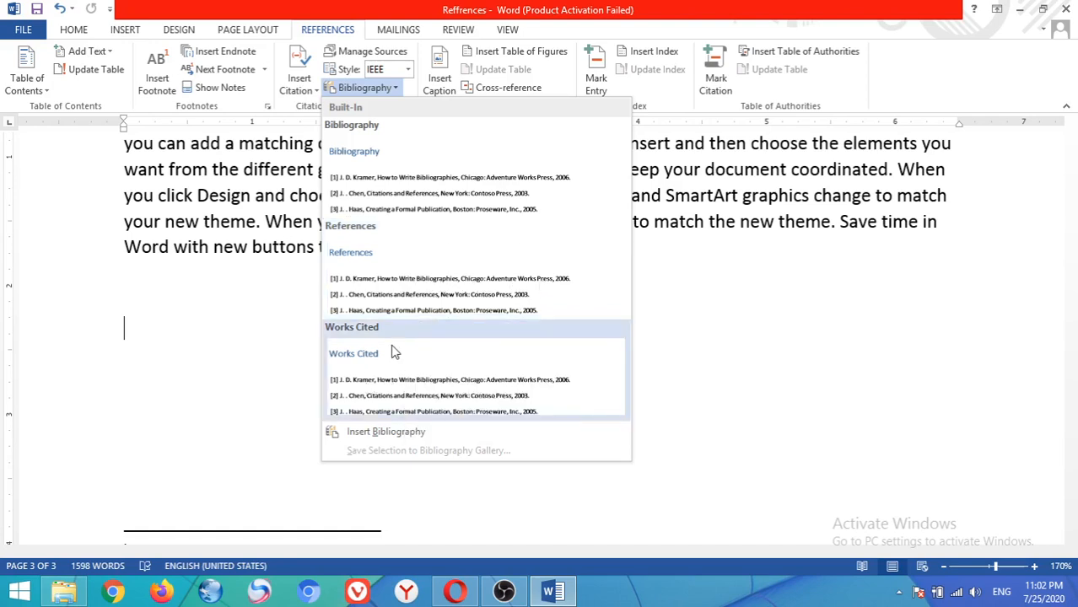
pyautogui.click(402, 287)
pyautogui.scroll(-3, 402, 284)
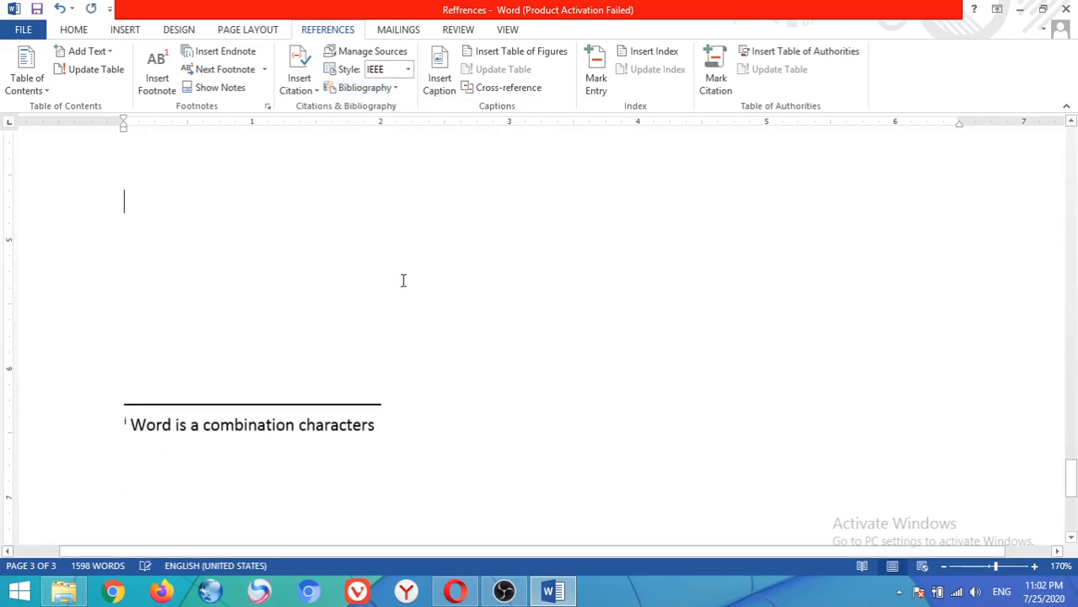
pyautogui.click(1071, 123)
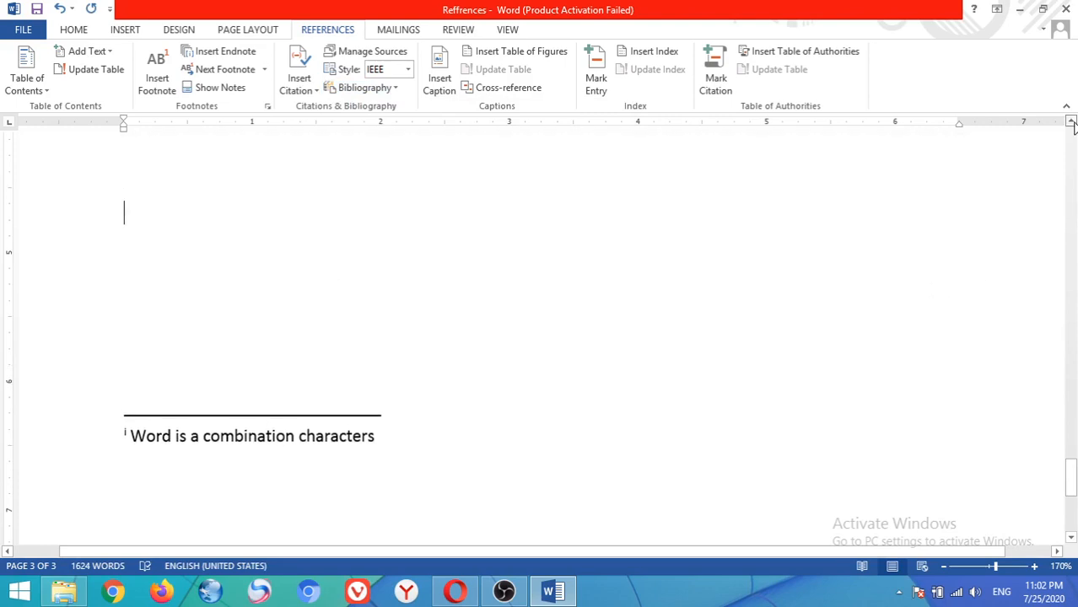
pyautogui.moveTo(1072, 122); pyautogui.dragTo(1071, 123)
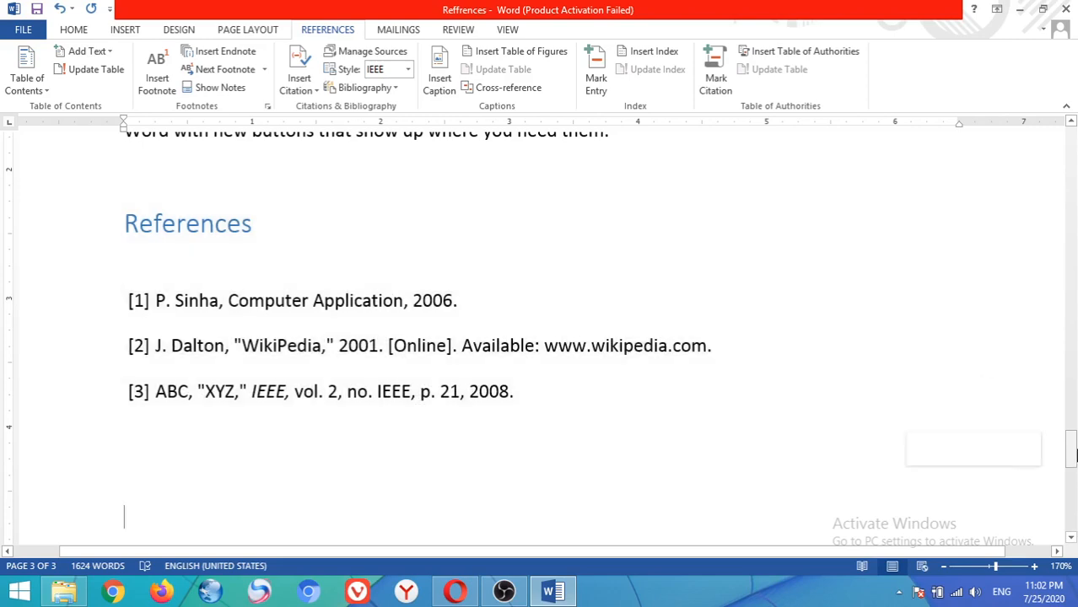
# Start a new citation source after "where you need them" on page 2, with author Google Inc., title wte and journal name ACM
pyautogui.moveTo(1073, 455); pyautogui.dragTo(1071, 336)
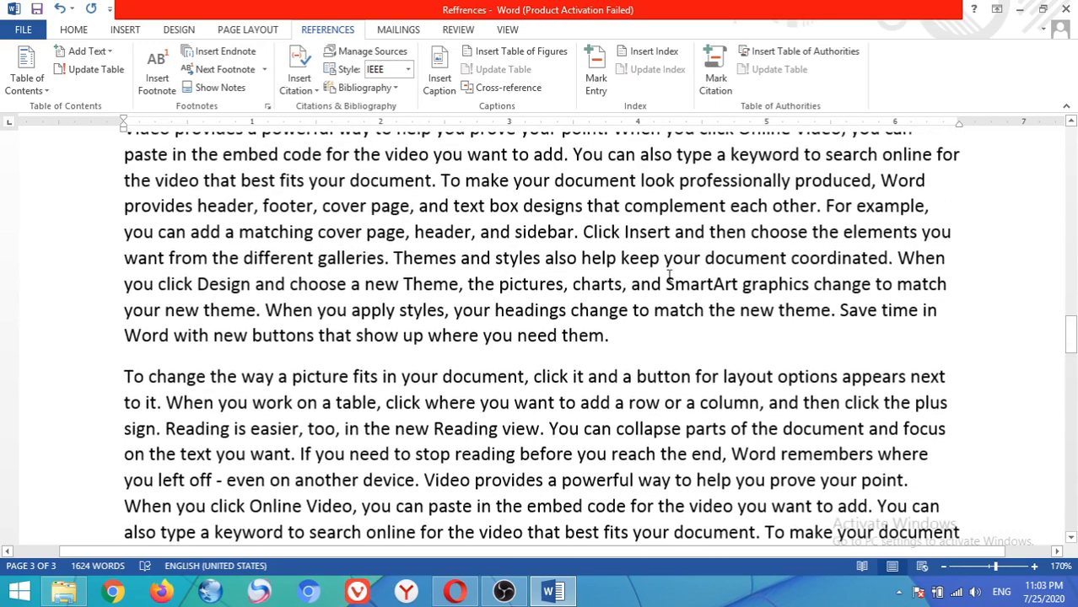
pyautogui.click(607, 336)
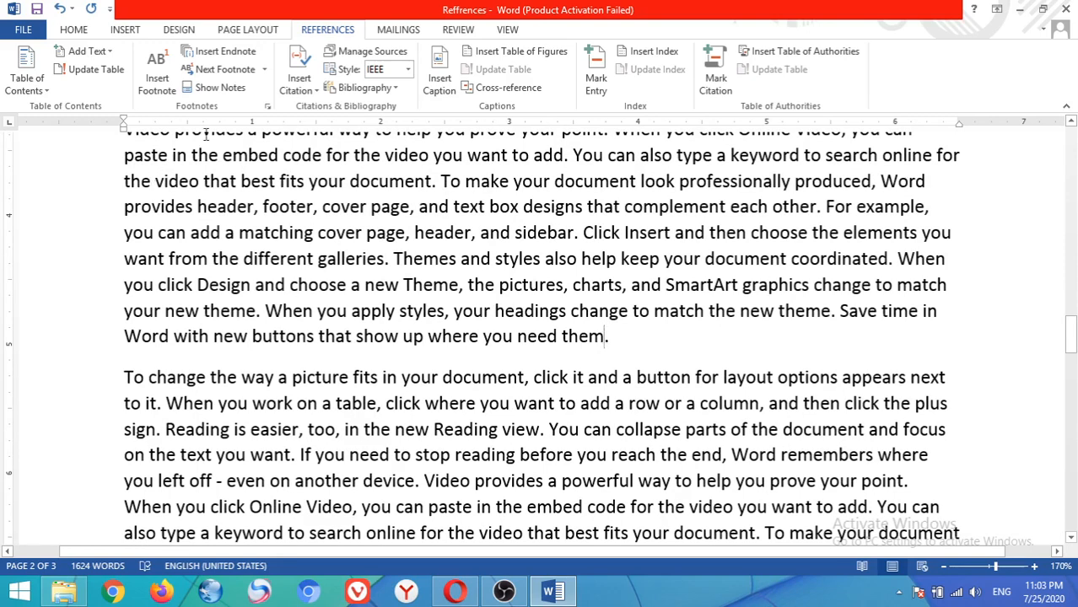
pyautogui.click(299, 80)
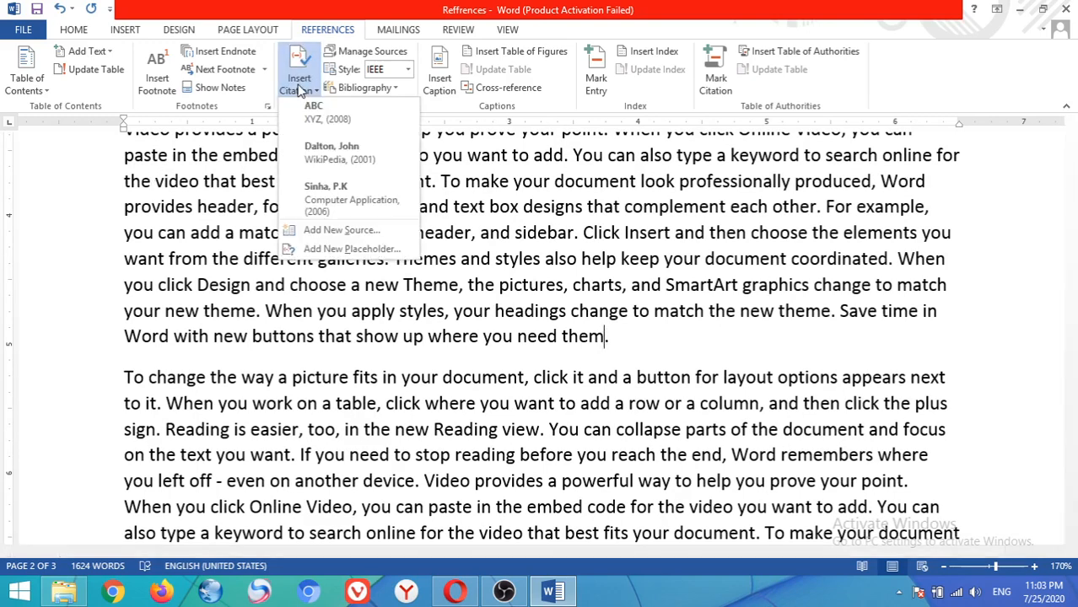
pyautogui.click(337, 231)
pyautogui.click(392, 230)
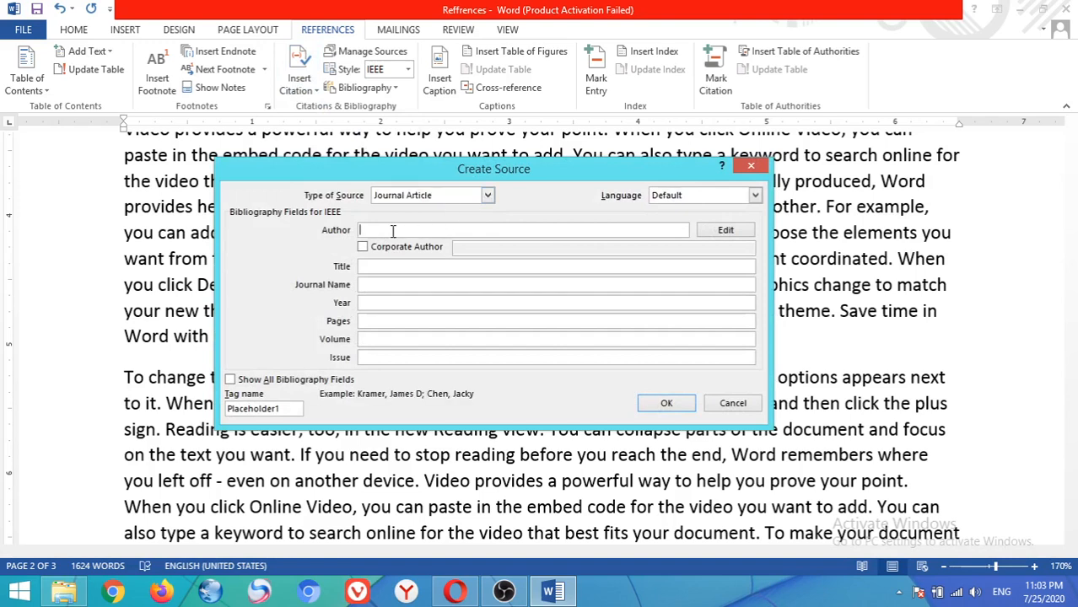
pyautogui.write('Google Inc.')
pyautogui.click(390, 268)
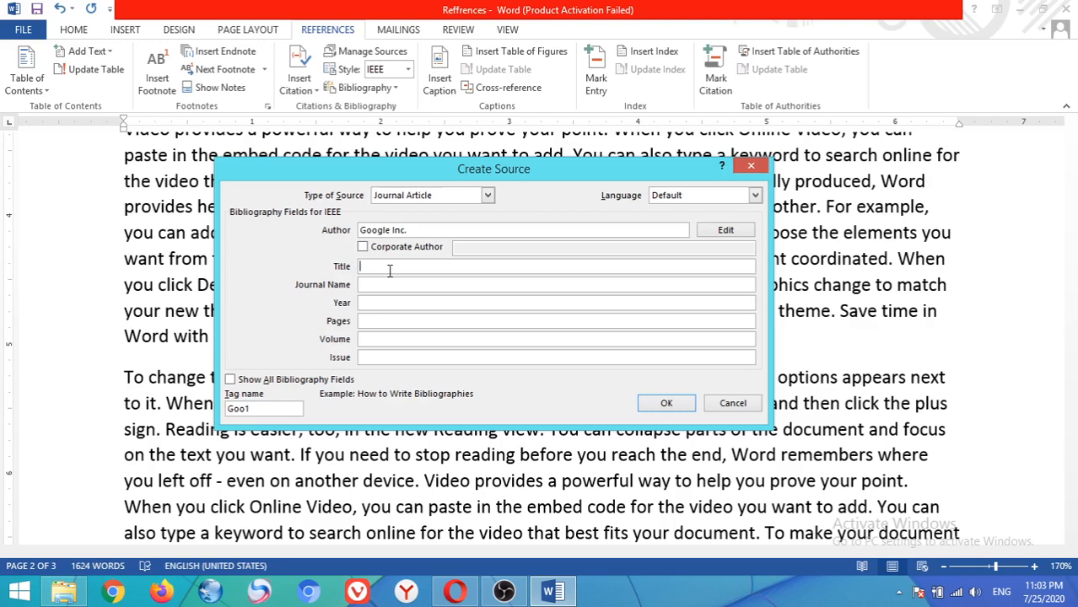
pyautogui.write('wte')
pyautogui.click(404, 286)
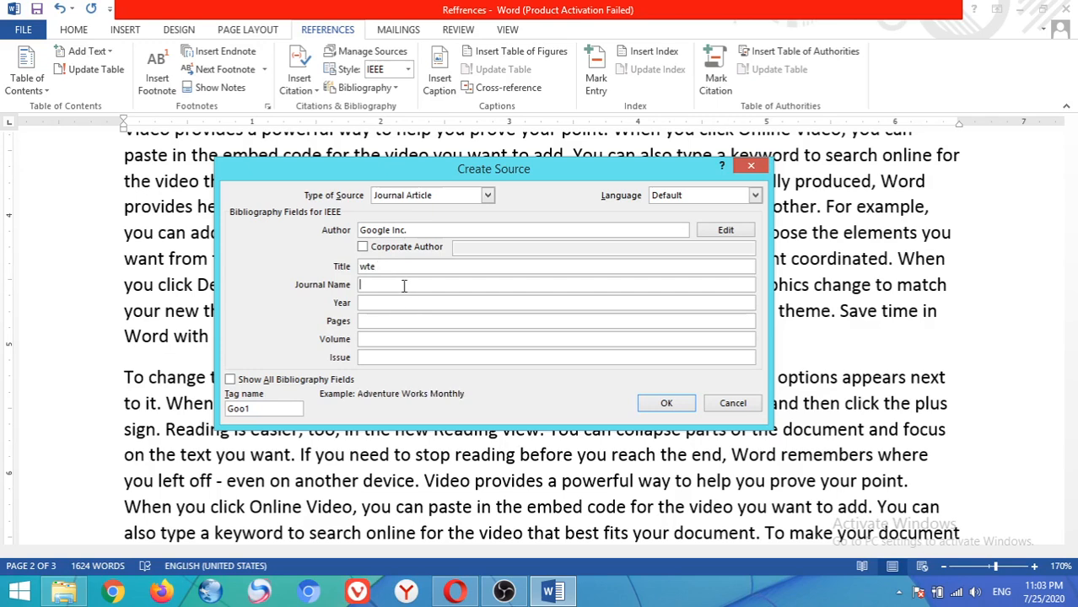
pyautogui.write('ACM')
# Change the new source's type from Journal Article to Web site
pyautogui.click(488, 195)
pyautogui.moveTo(490, 227)
pyautogui.mouseDown()
pyautogui.moveTo(492, 258)
pyautogui.moveTo(494, 226)
pyautogui.moveTo(496, 237)
pyautogui.mouseUp()
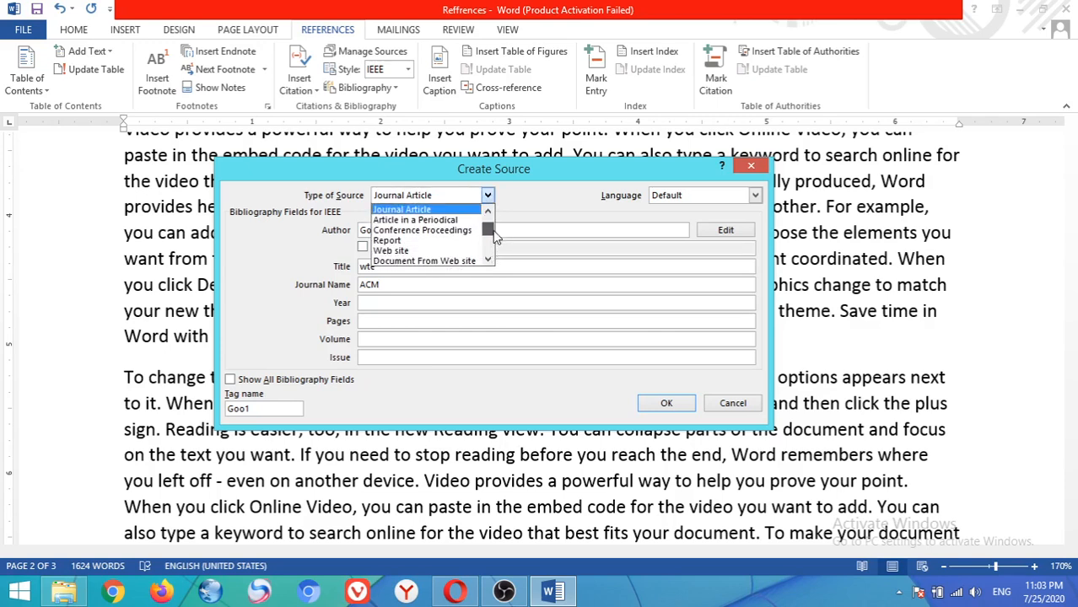
pyautogui.click(412, 251)
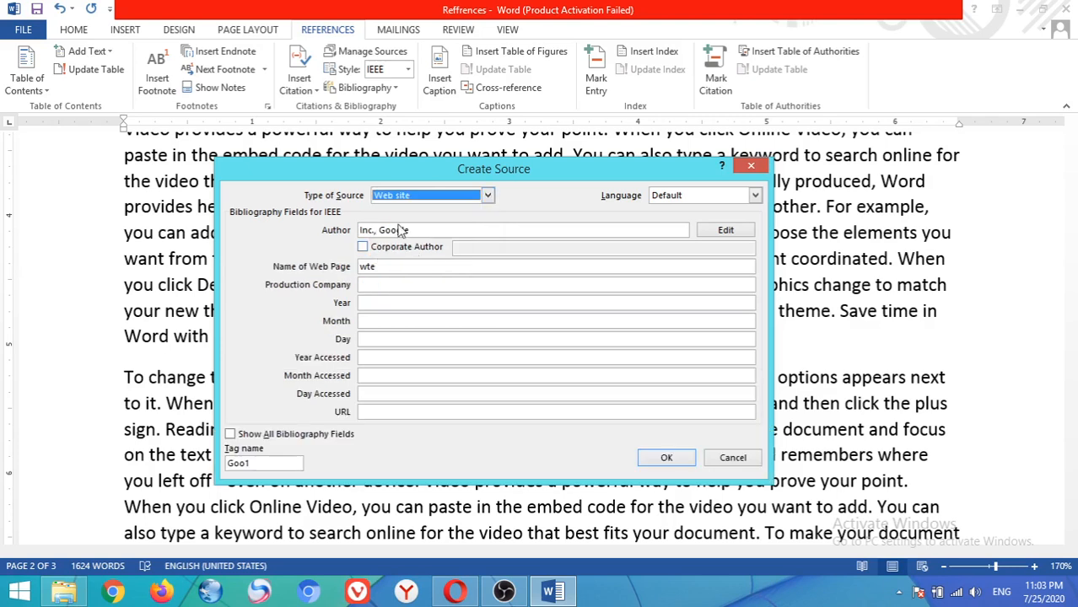
pyautogui.click(414, 268)
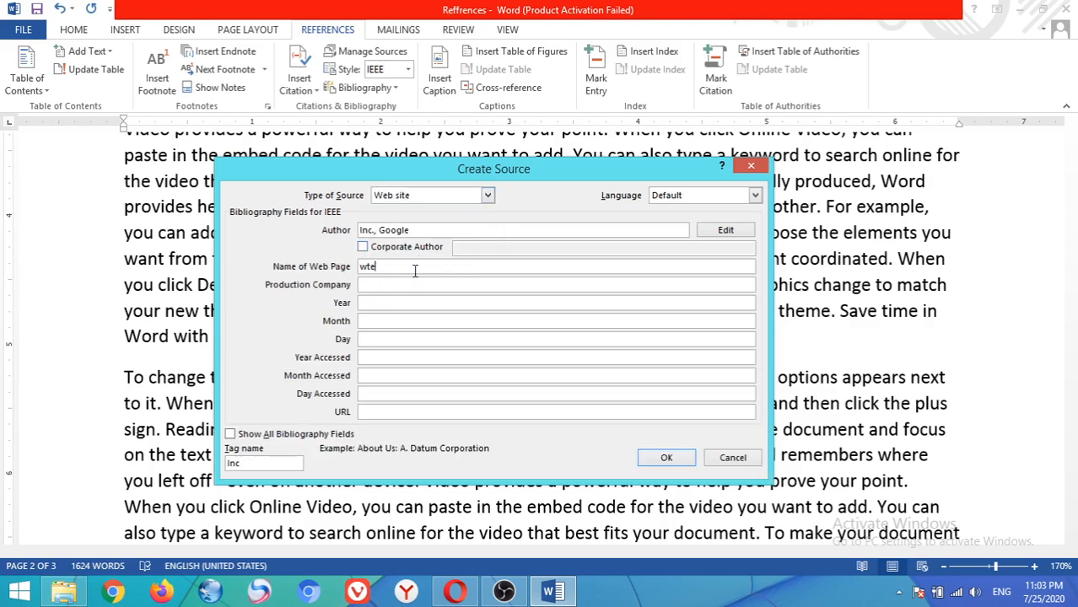
pyautogui.click(400, 411)
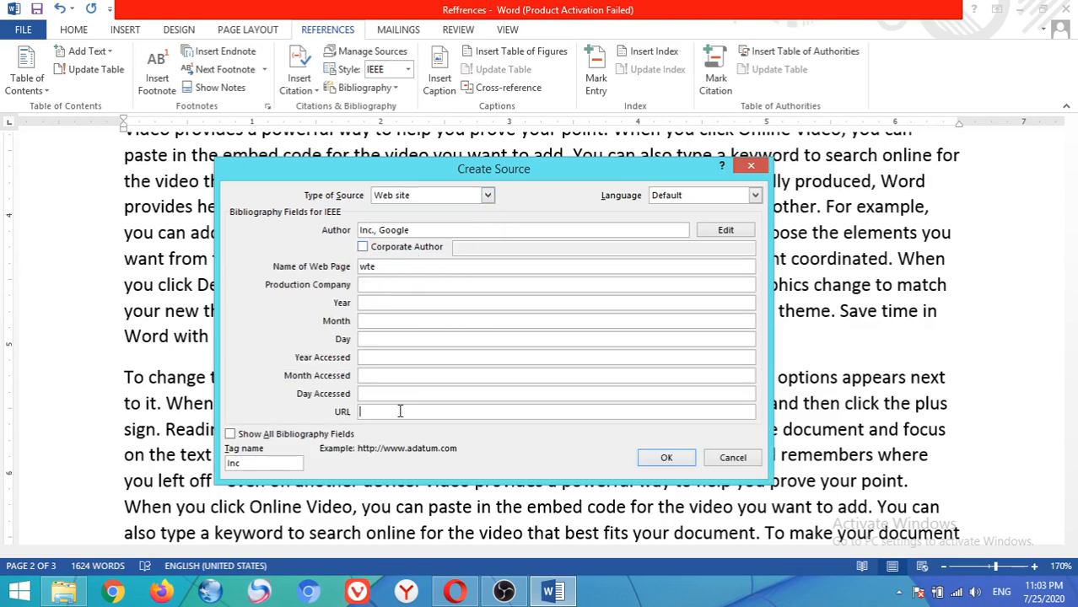
pyautogui.write('www.google.com')
pyautogui.click(438, 304)
pyautogui.write('2003')
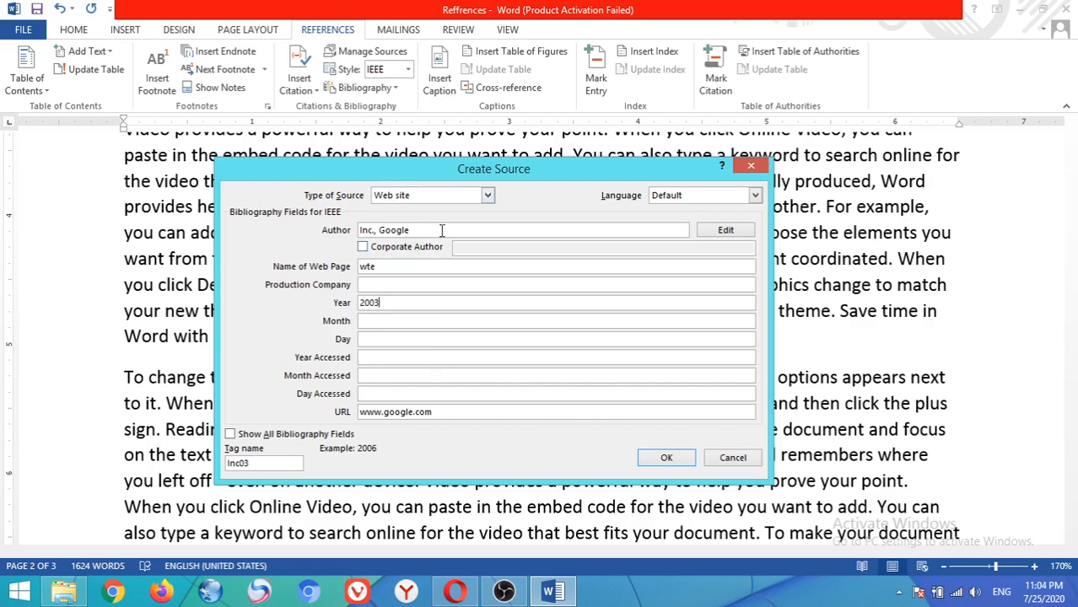
pyautogui.click(666, 458)
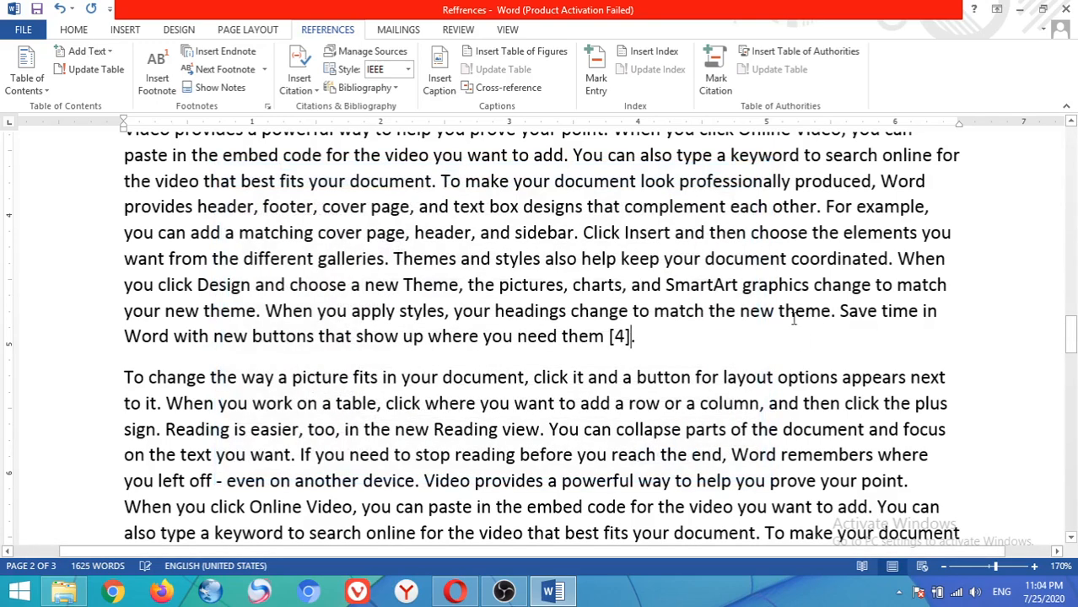
# Update the citations and bibliography in the References block on page 3
pyautogui.moveTo(1073, 323); pyautogui.dragTo(1073, 452)
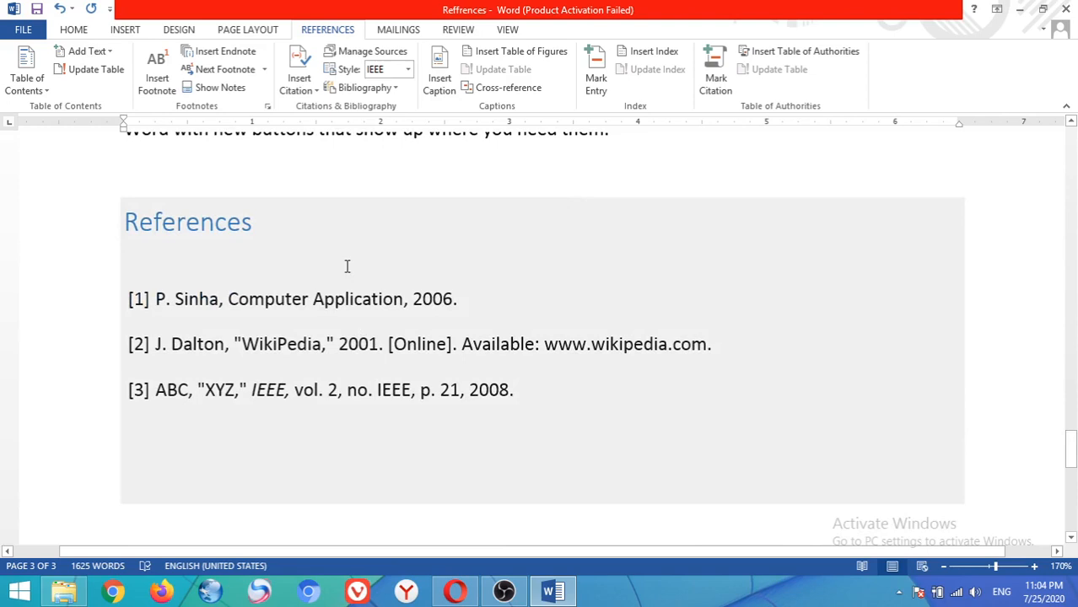
pyautogui.click(347, 266)
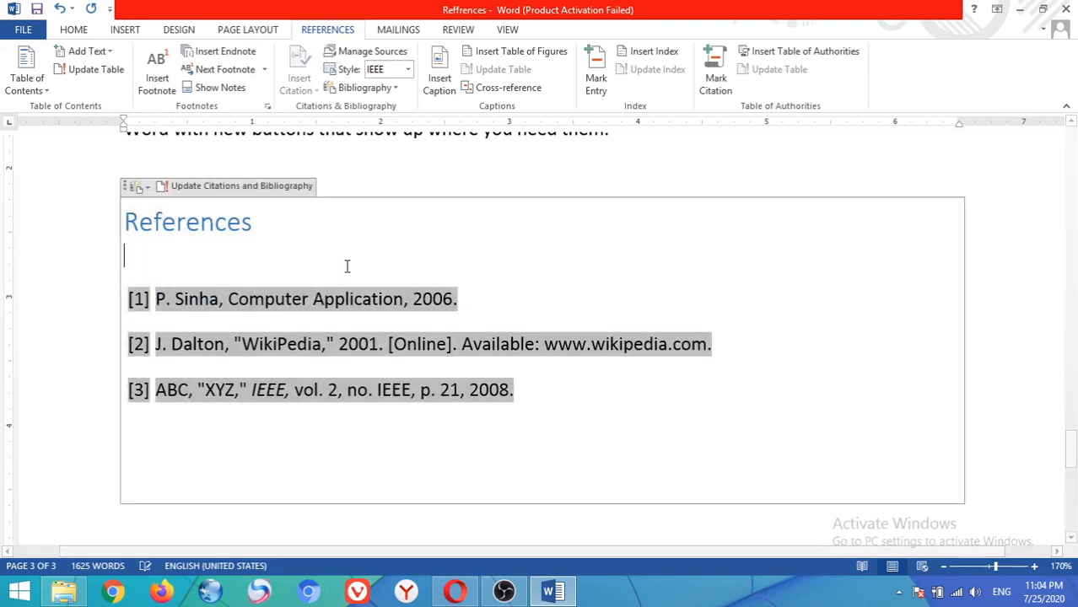
pyautogui.click(262, 186)
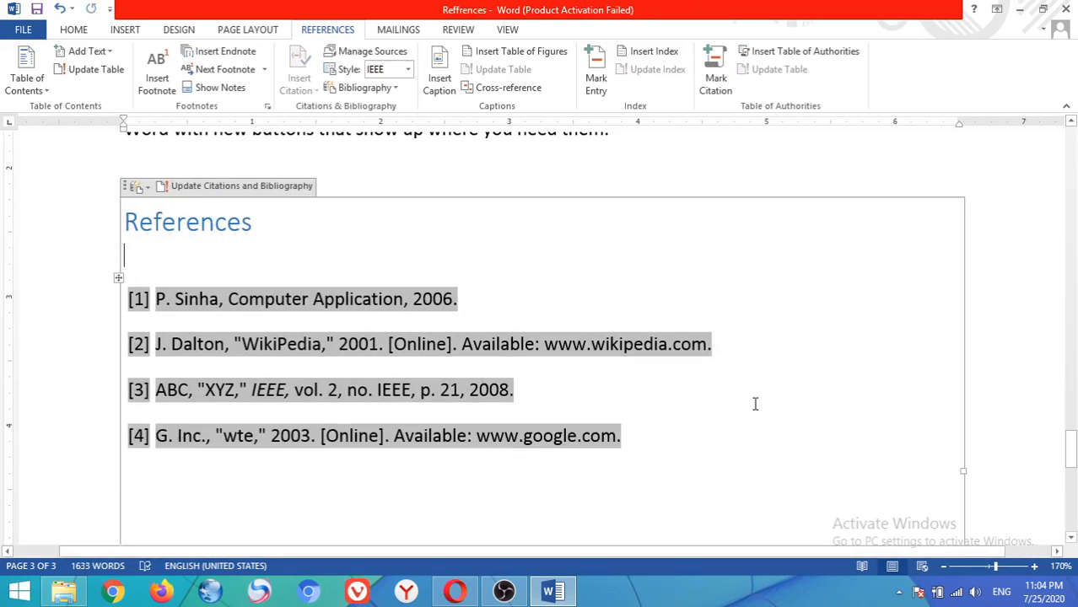
pyautogui.moveTo(1071, 454); pyautogui.dragTo(1072, 191)
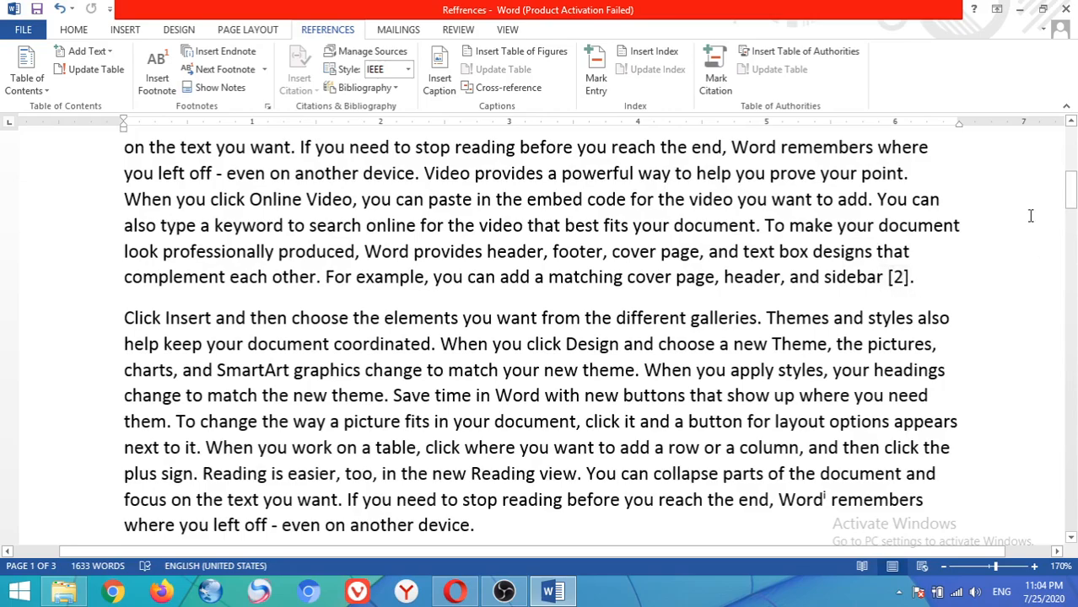
pyautogui.moveTo(1070, 190); pyautogui.dragTo(1071, 399)
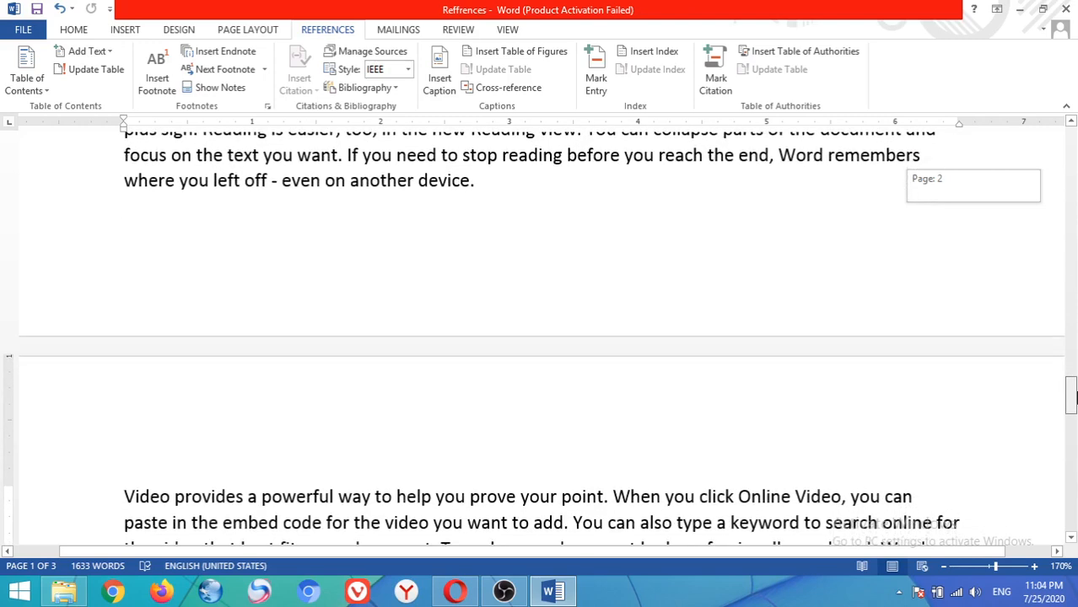
pyautogui.moveTo(1071, 399); pyautogui.dragTo(1072, 397)
pyautogui.moveTo(503, 593)
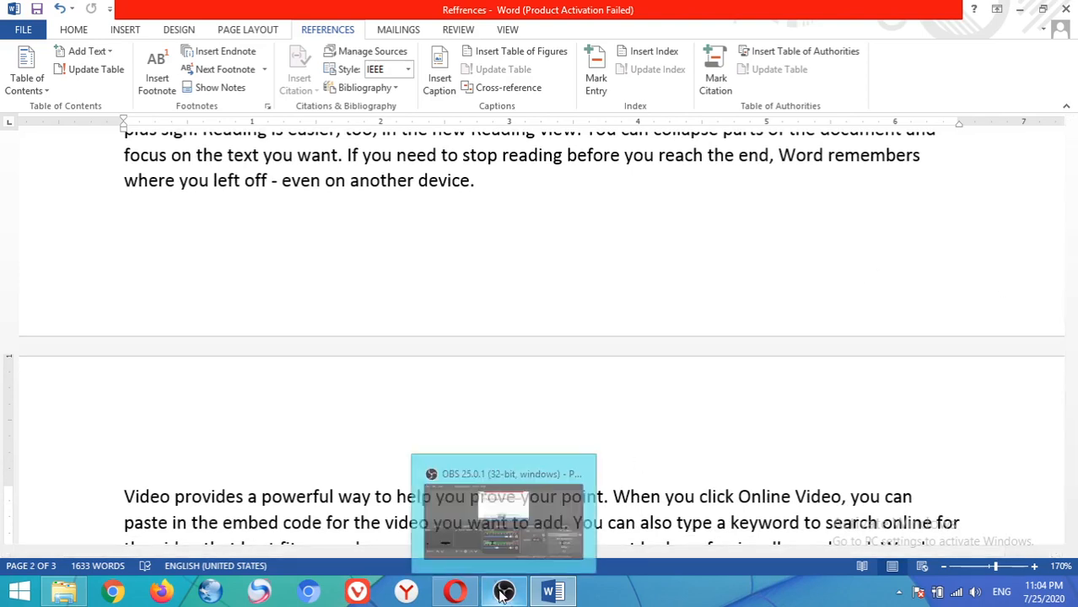
pyautogui.click(898, 592)
pyautogui.rightClick(921, 487)
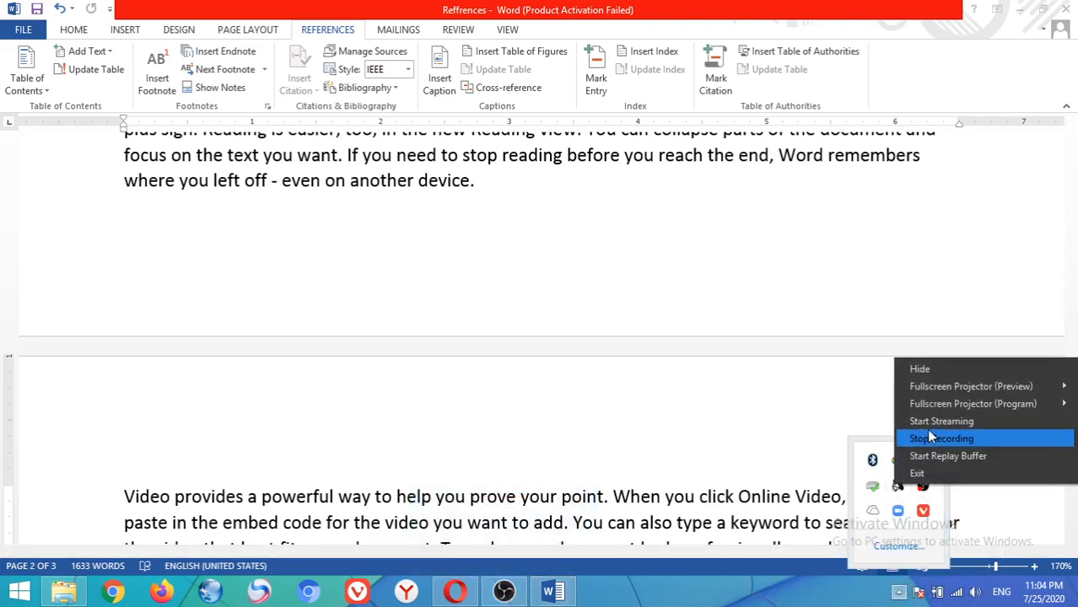